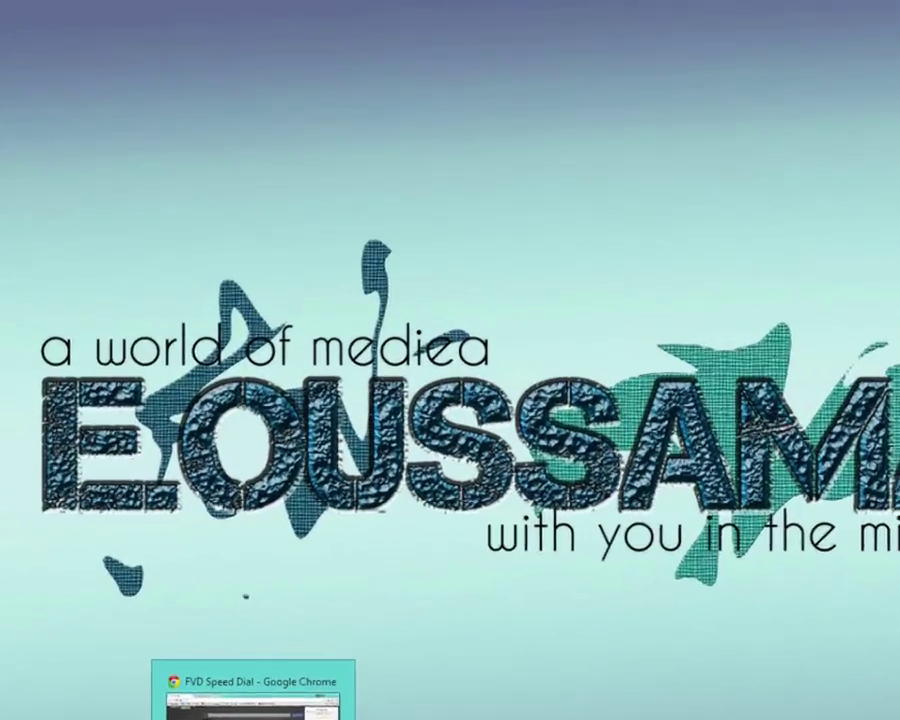
- Paste the DirectX.rar MediaFire link into Chrome and start downloading the archive
click(227, 710)
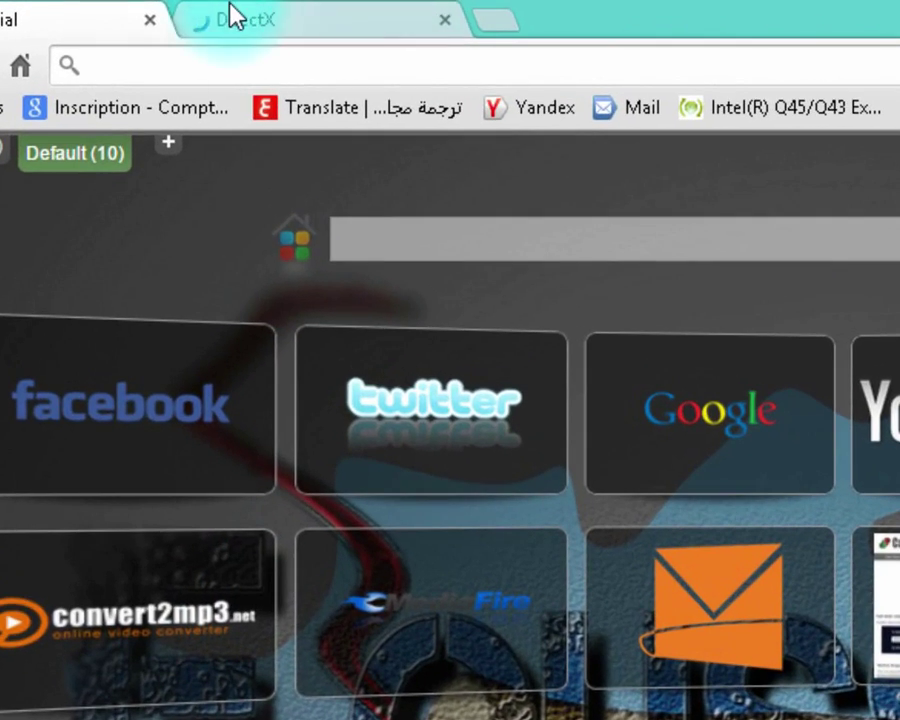
right_click(150, 62)
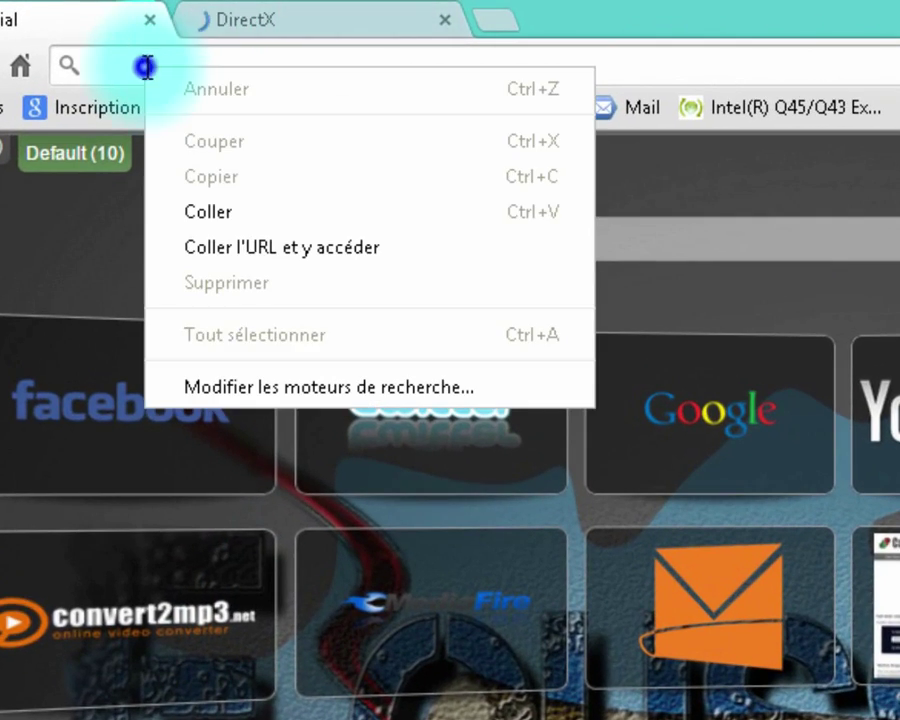
click(263, 209)
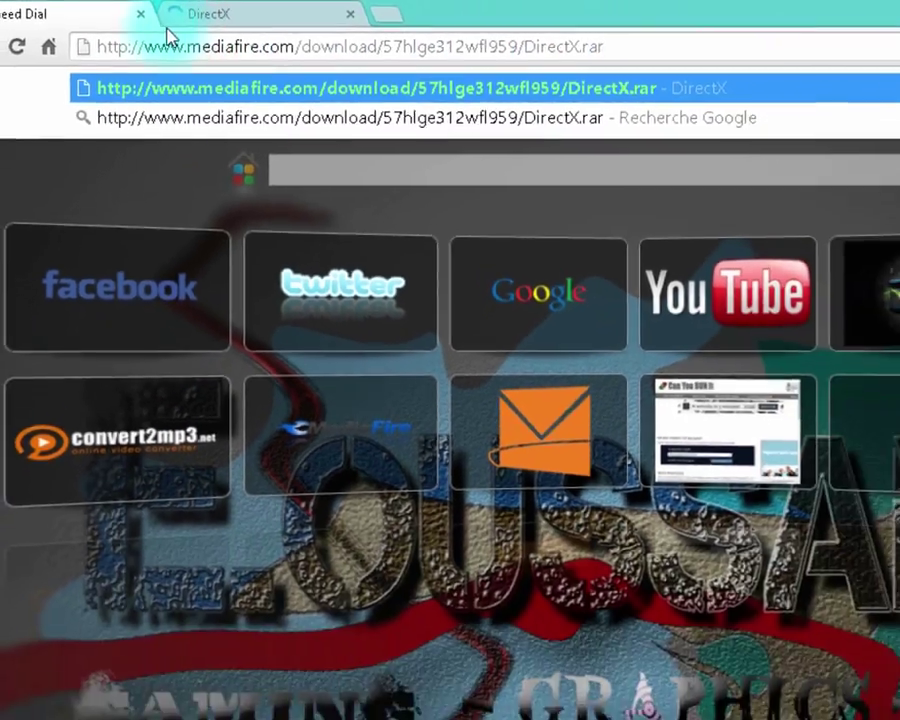
click(73, 74)
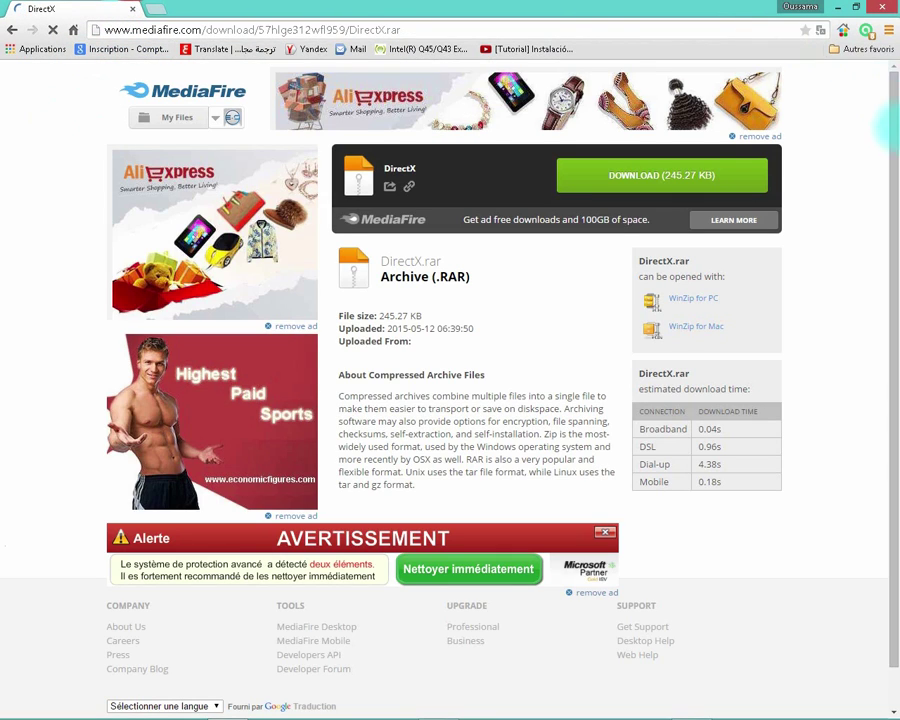
click(630, 177)
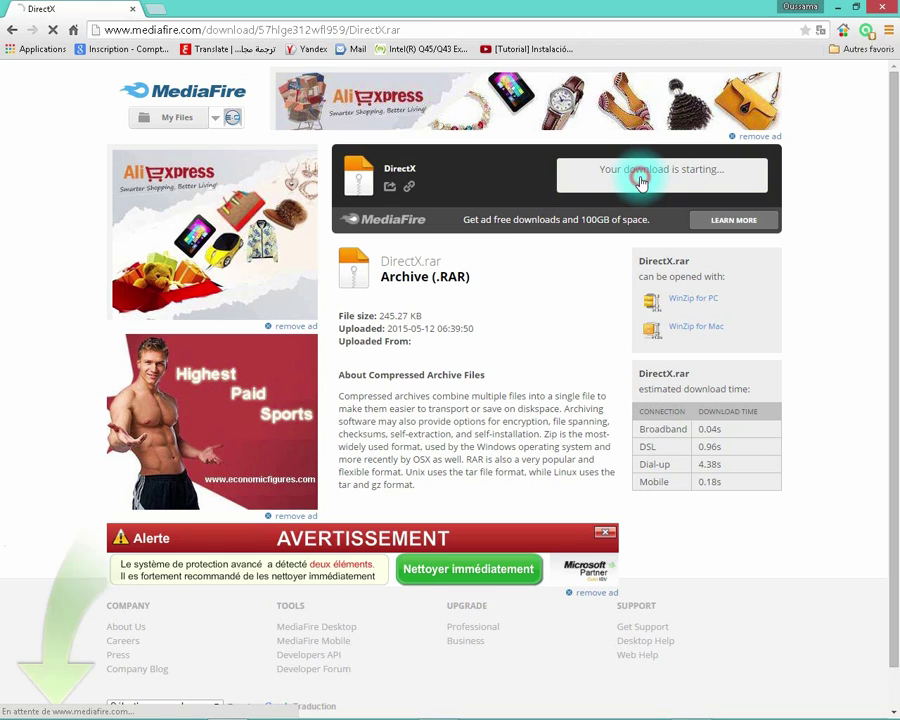
- Close Chrome and show the Downloads folder in File Explorer
click(888, 8)
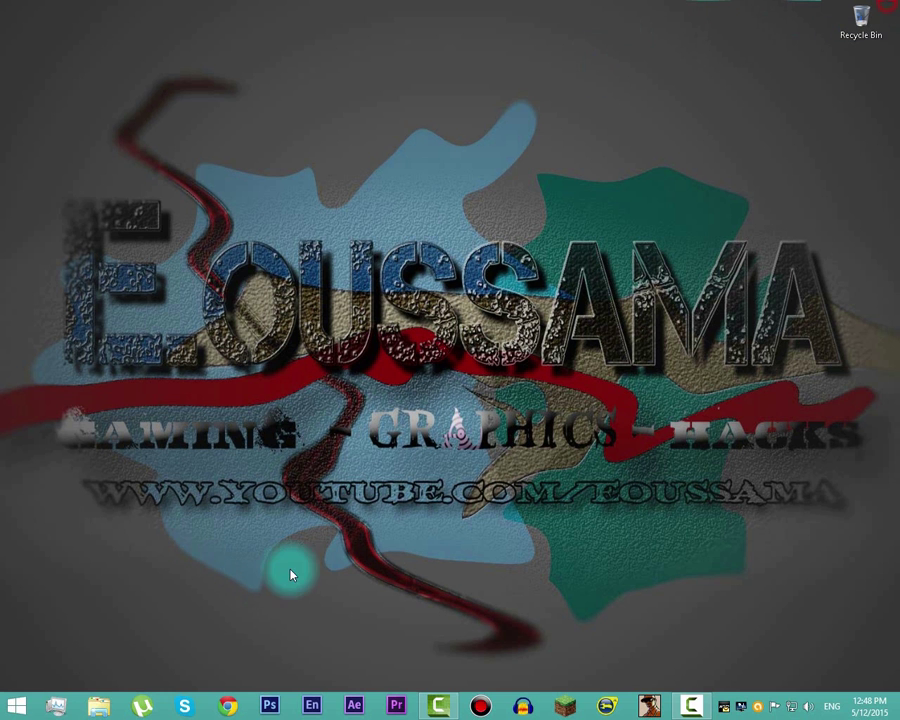
key(super+e)
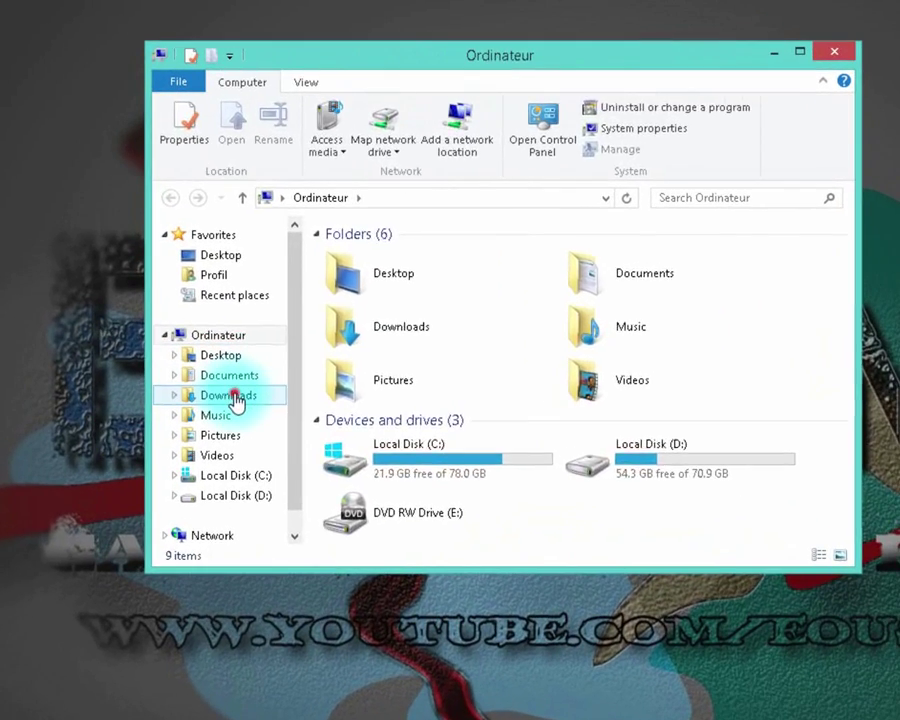
click(214, 362)
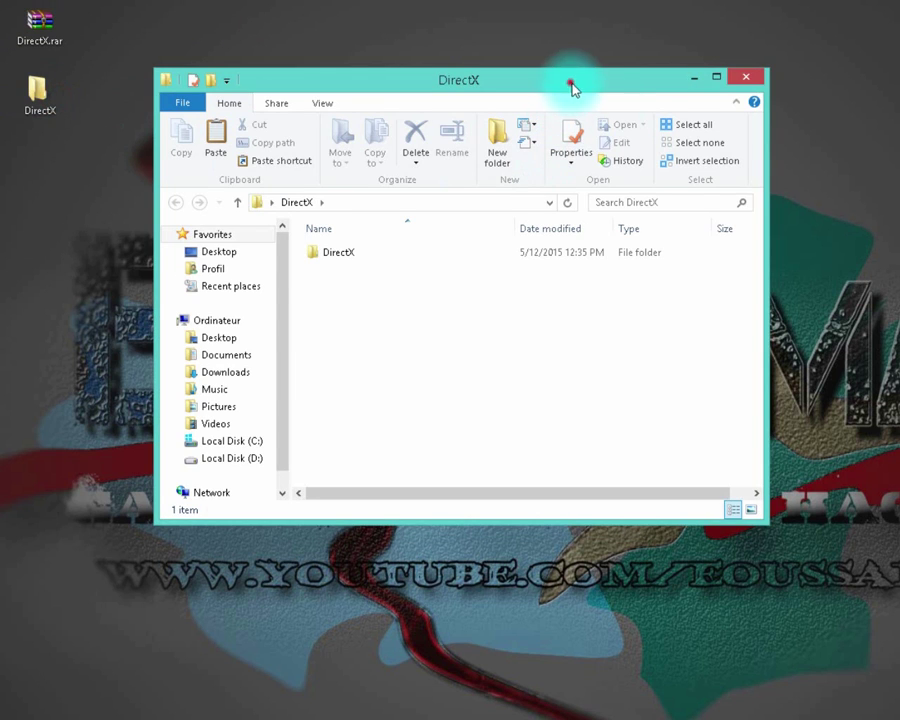
- Open the extracted inner DirectX folder containing dx9.rar and dxwebsetup.exe
drag(566, 84, 610, 119)
double_click(450, 288)
mouse_move(372, 295)
mouse_down()
mouse_move(337, 250)
mouse_move(369, 306)
mouse_up()
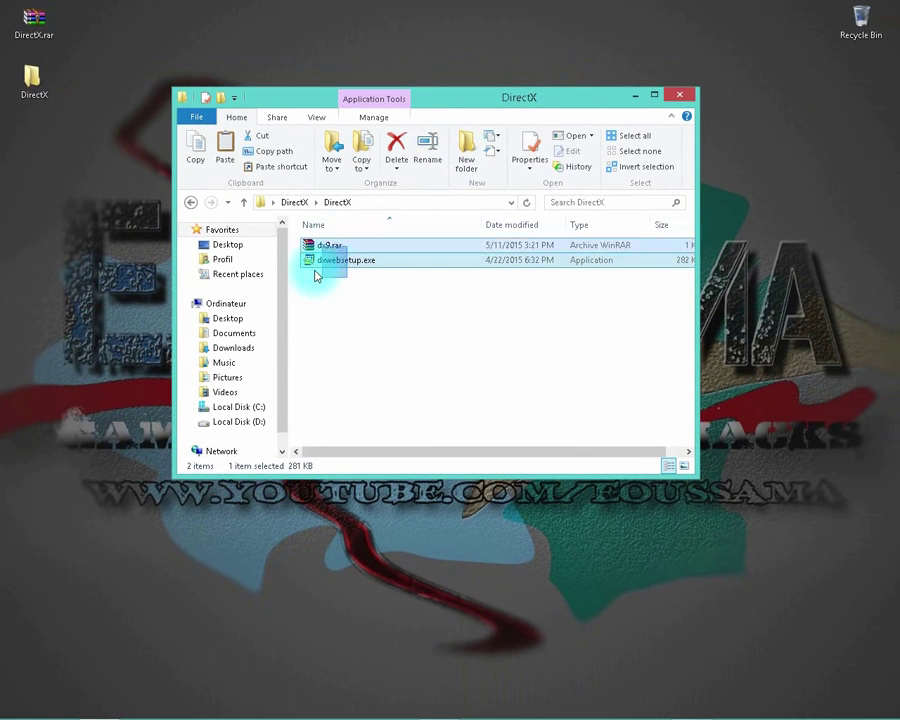
click(328, 311)
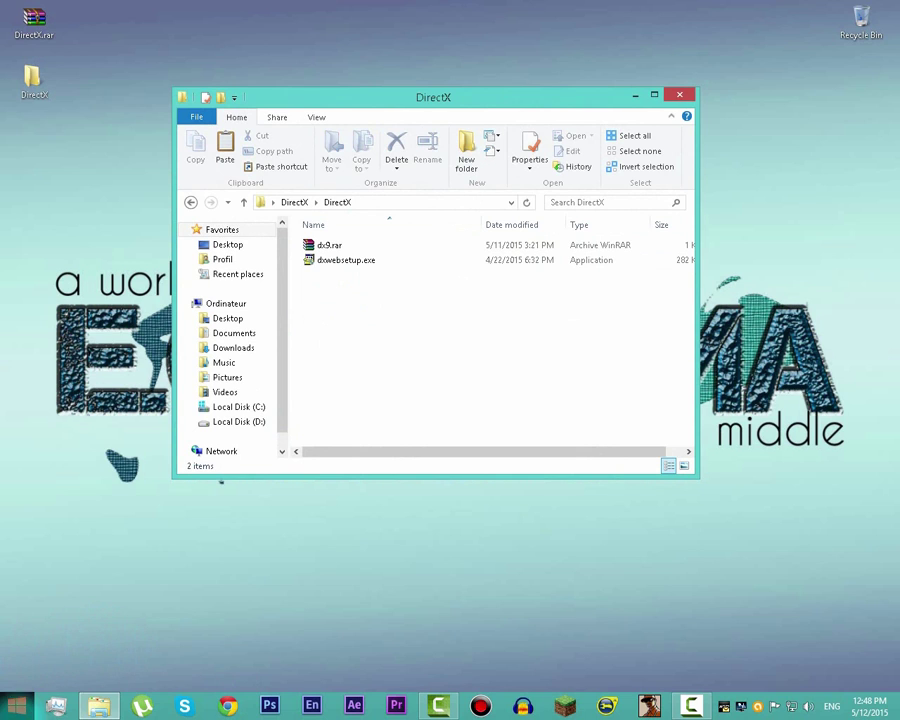
click(13, 712)
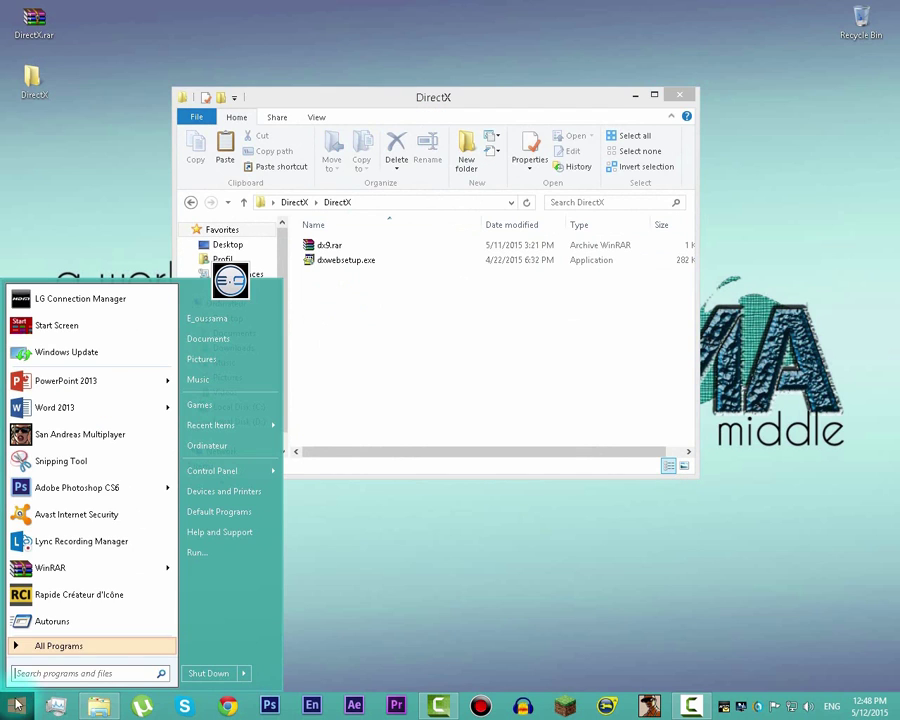
- Launch regedit from the Win+R Run dialog
click(381, 553)
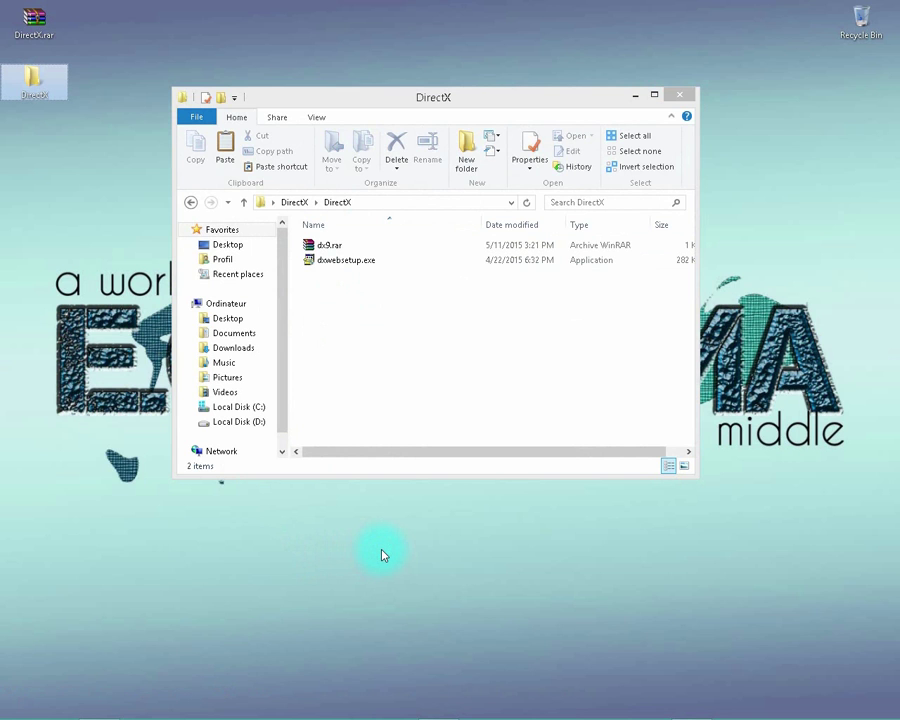
key(super+r)
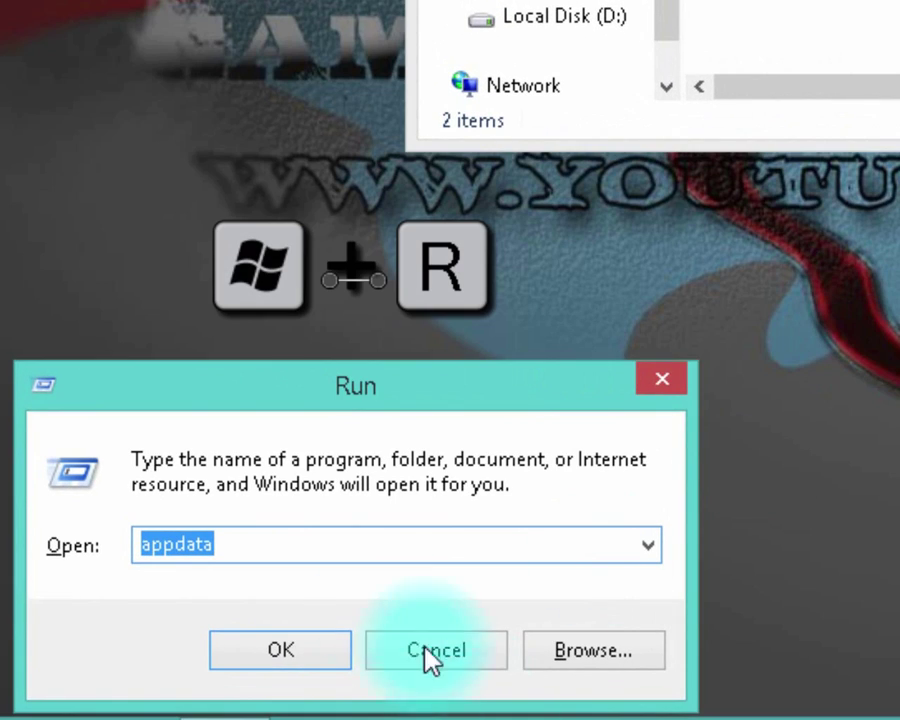
text(regedit)
click(219, 553)
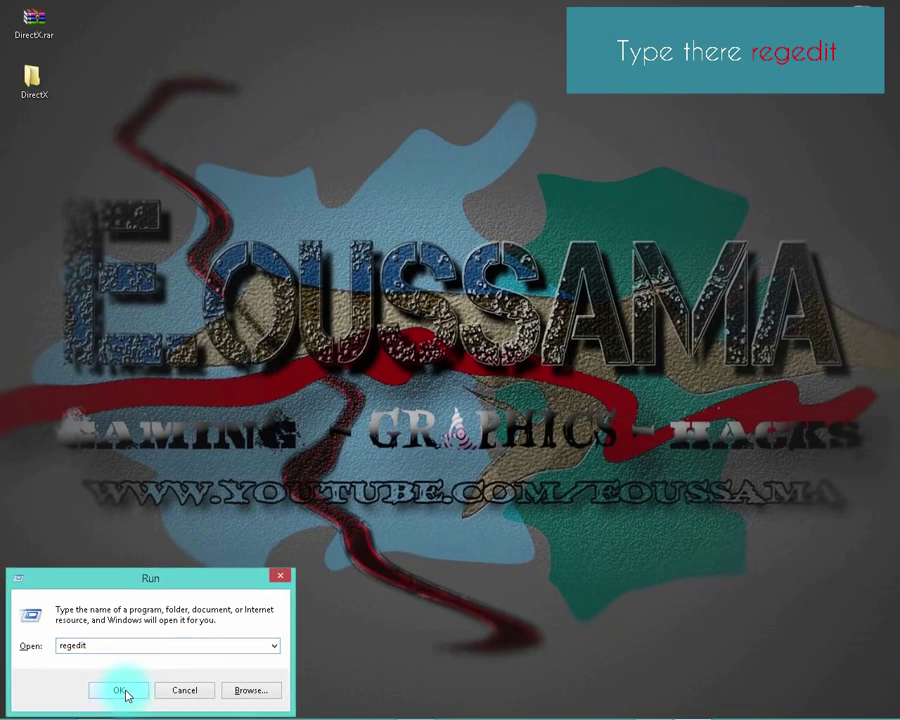
click(124, 691)
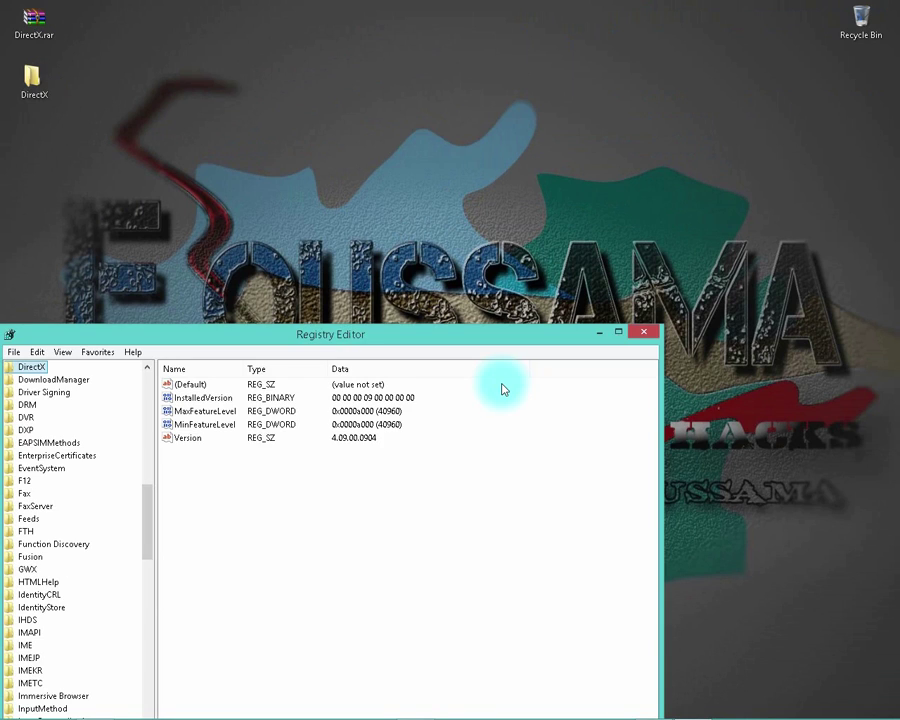
- Maximize Registry Editor and navigate to HKEY_LOCAL_MACHINE\SOFTWARE\Microsoft\DirectX
double_click(481, 337)
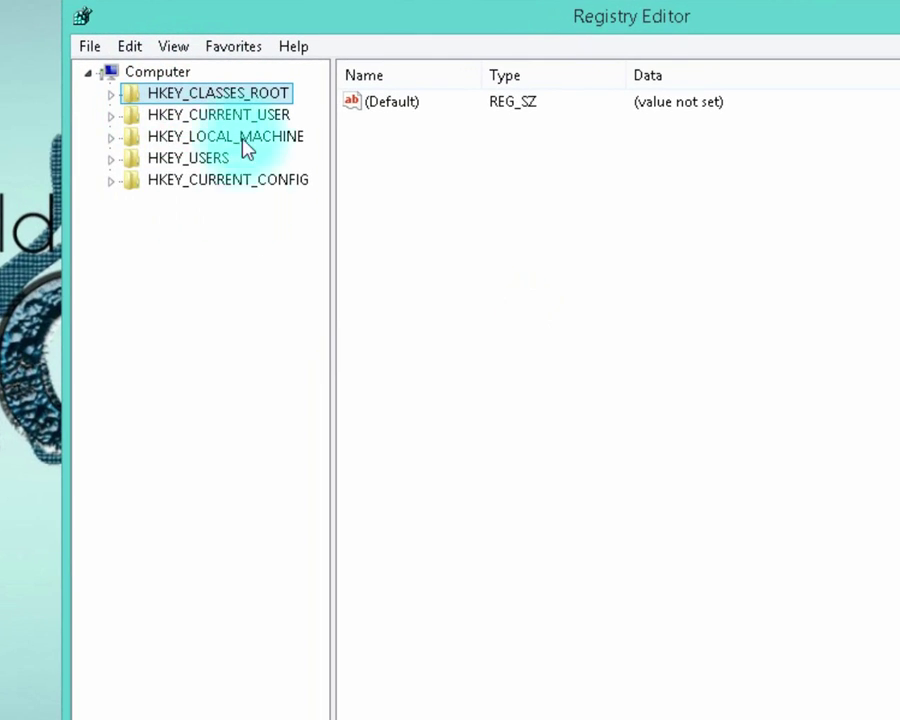
click(252, 138)
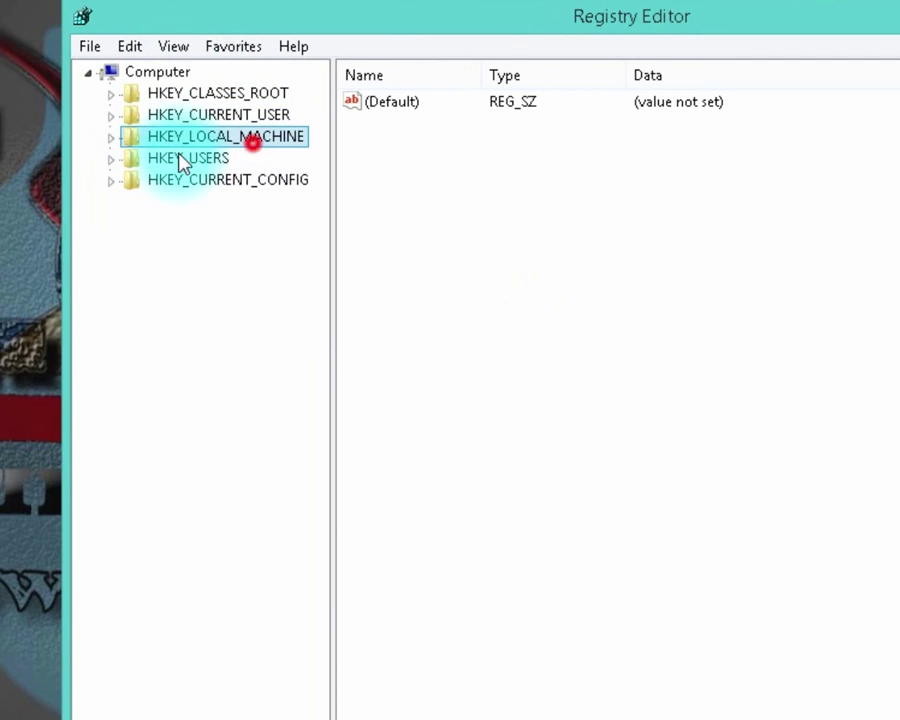
click(112, 139)
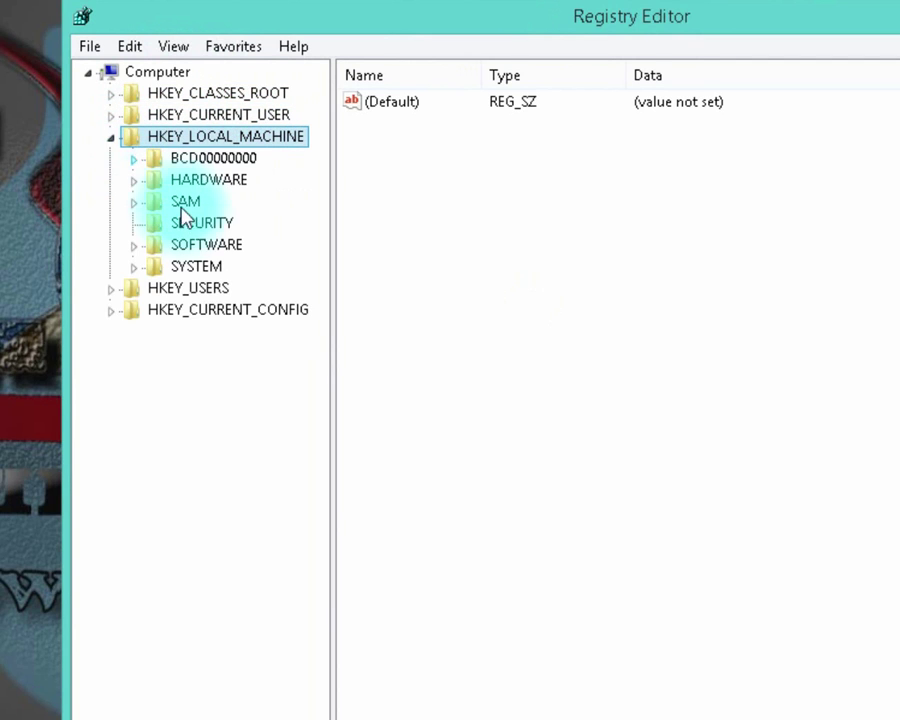
click(222, 244)
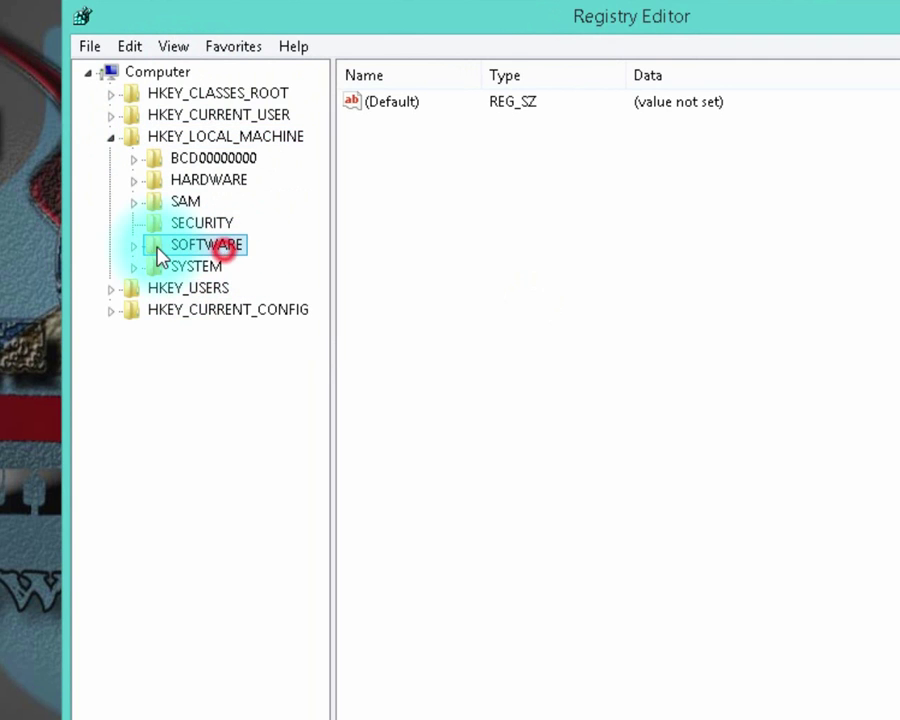
click(132, 245)
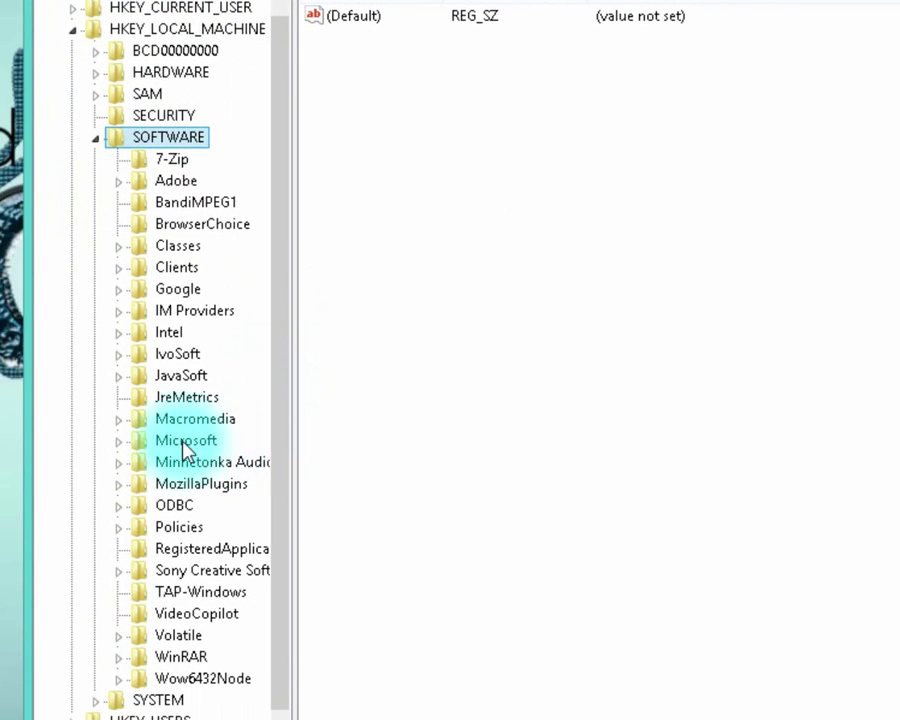
click(119, 441)
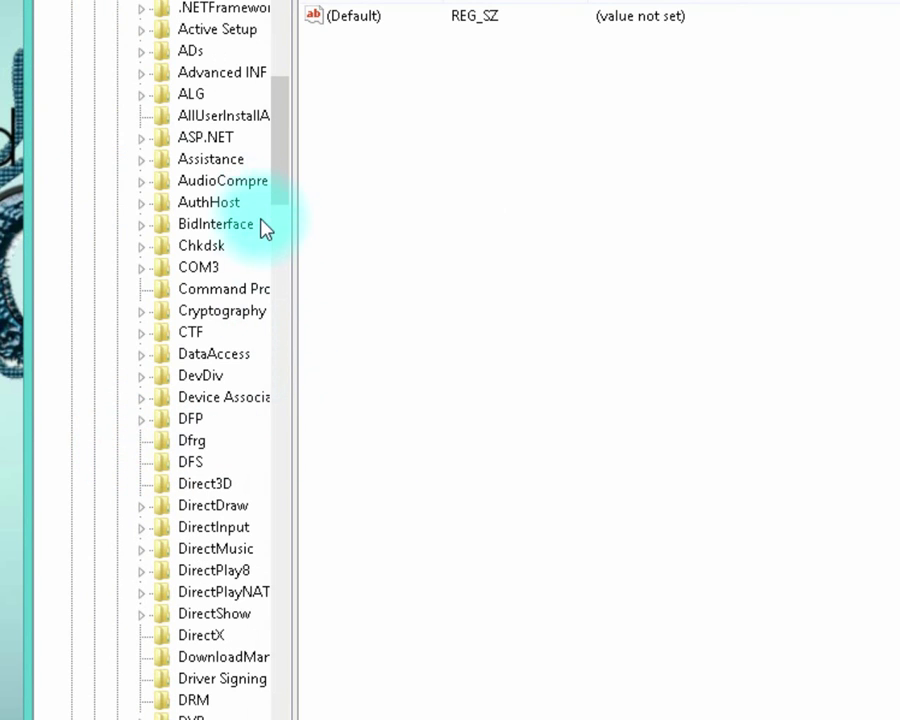
click(196, 638)
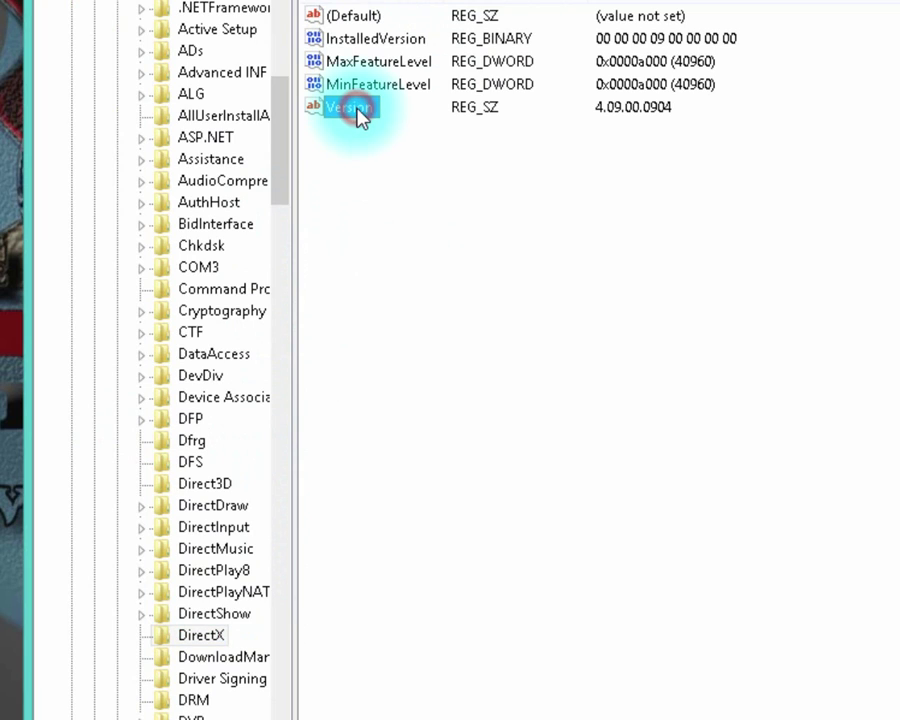
- Delete the Version and InstalledVersion values from the DirectX key
click(380, 41)
click(372, 61)
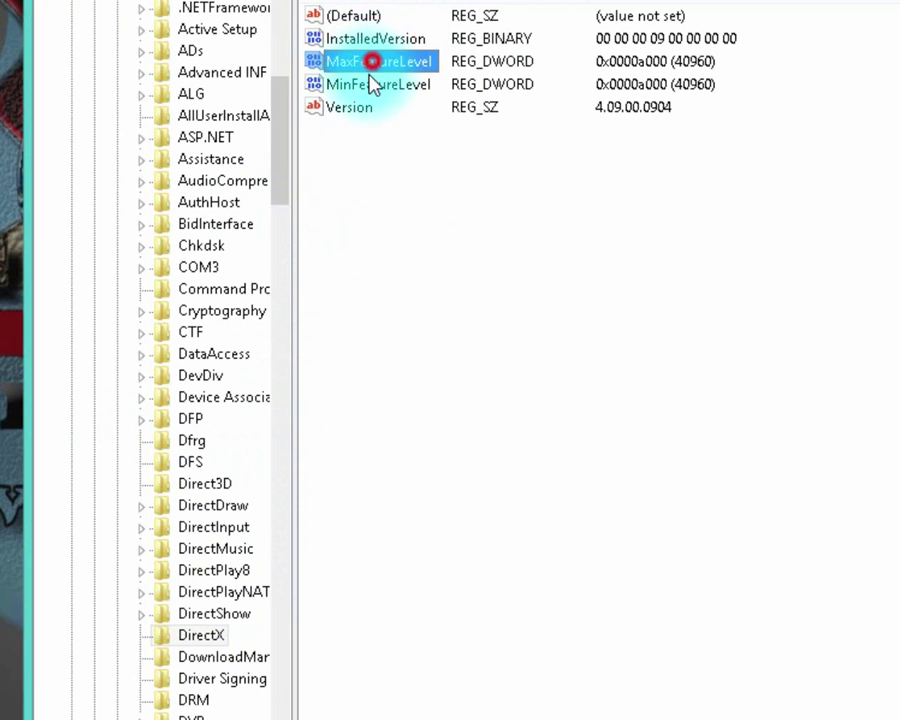
ctrl+click(357, 85)
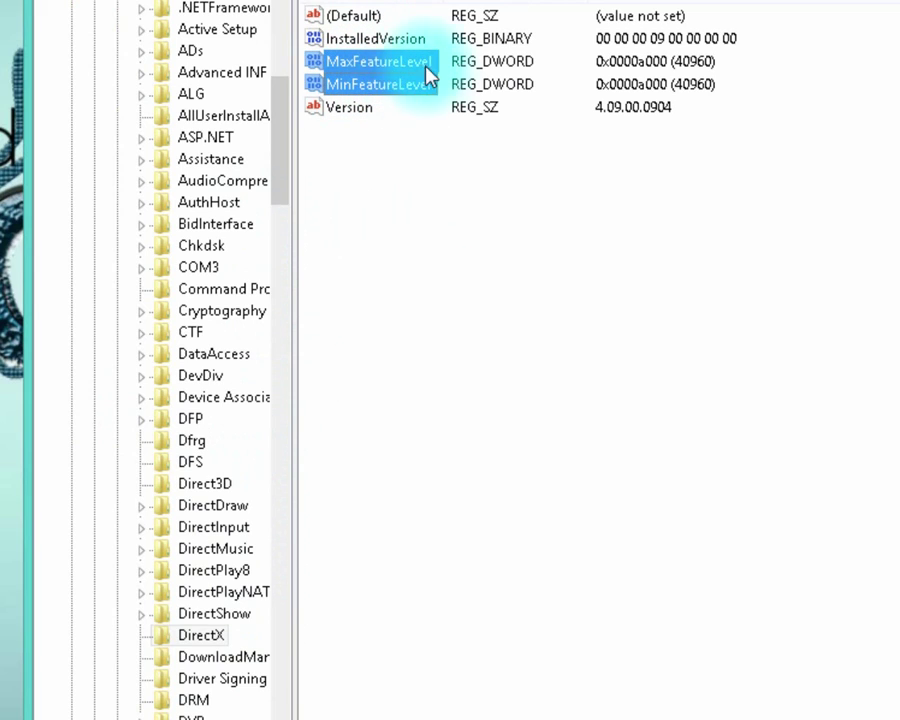
click(368, 159)
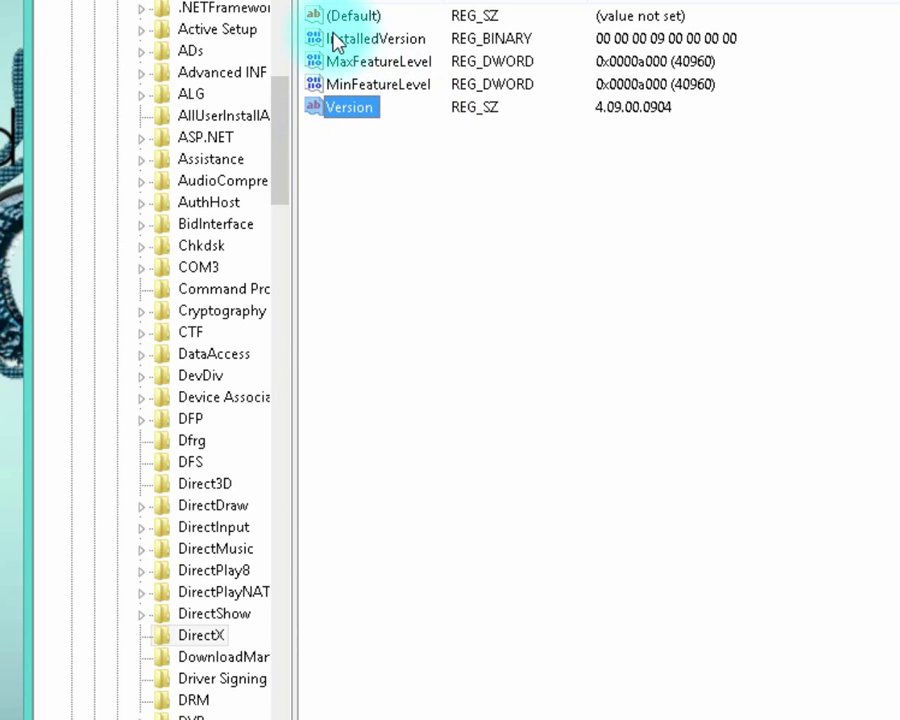
ctrl+click(332, 40)
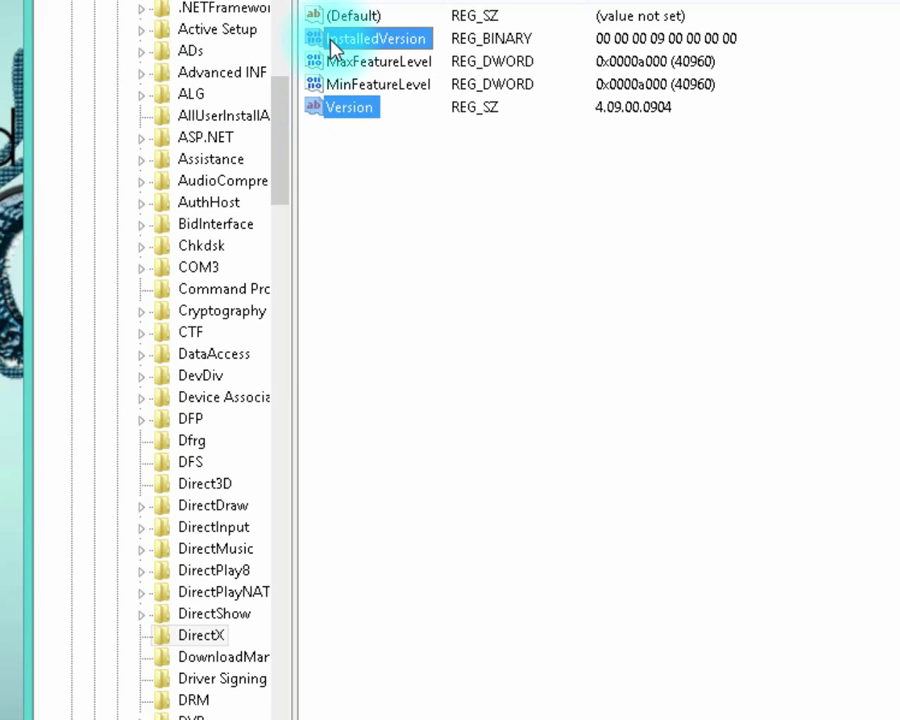
key(Delete)
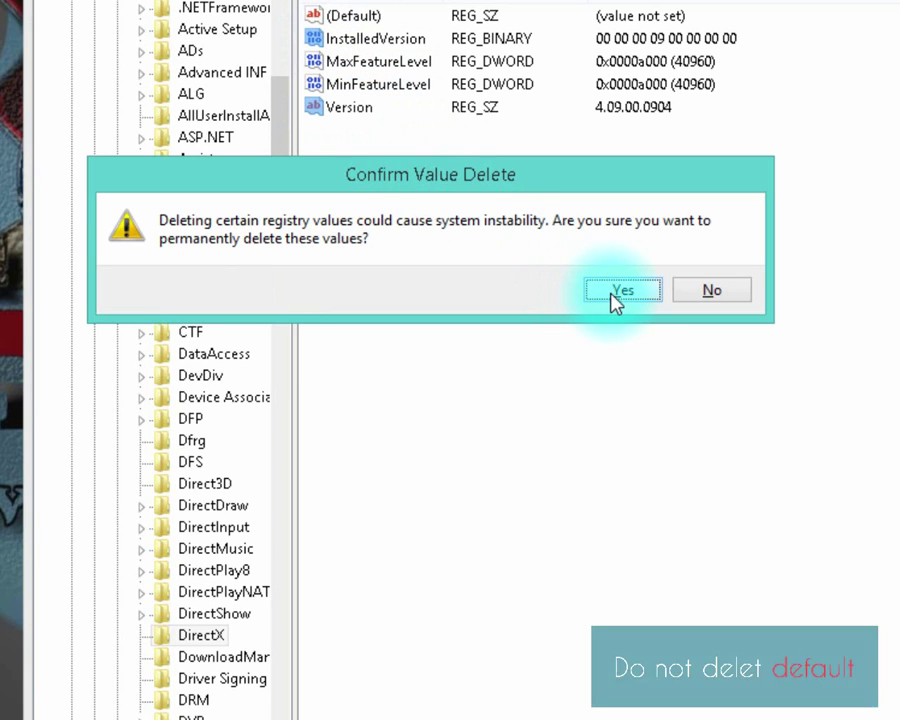
click(612, 293)
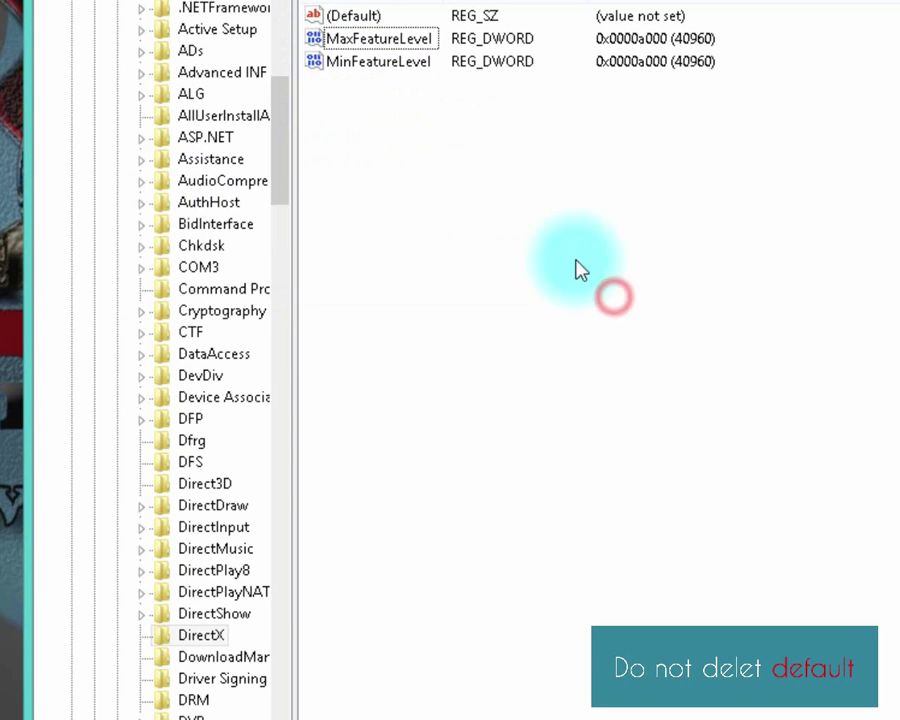
- Leave (Default) and the feature-level values, and minimize Registry Editor
click(339, 22)
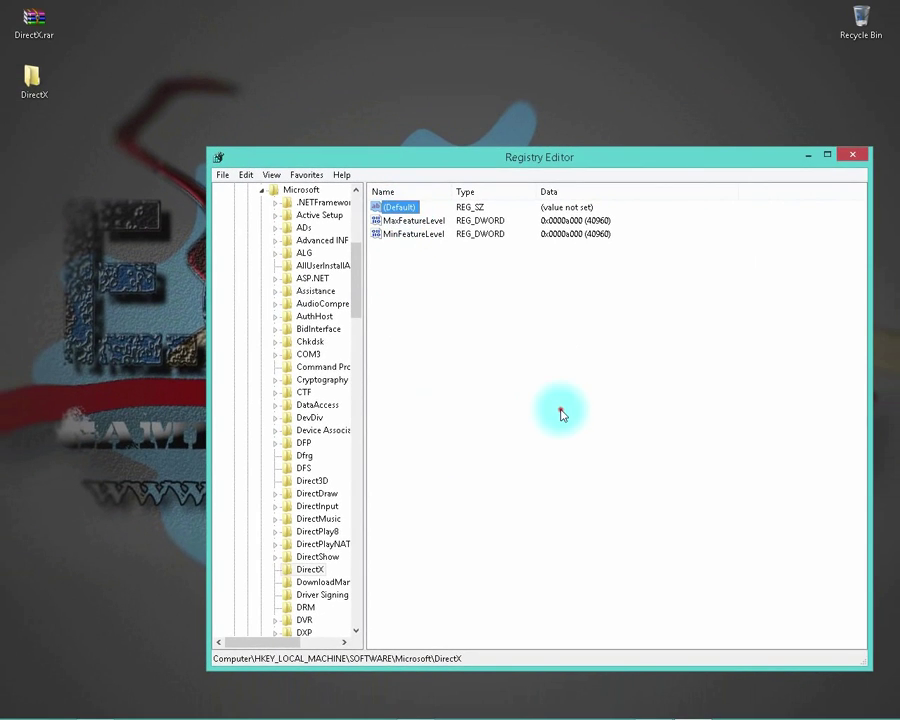
click(561, 411)
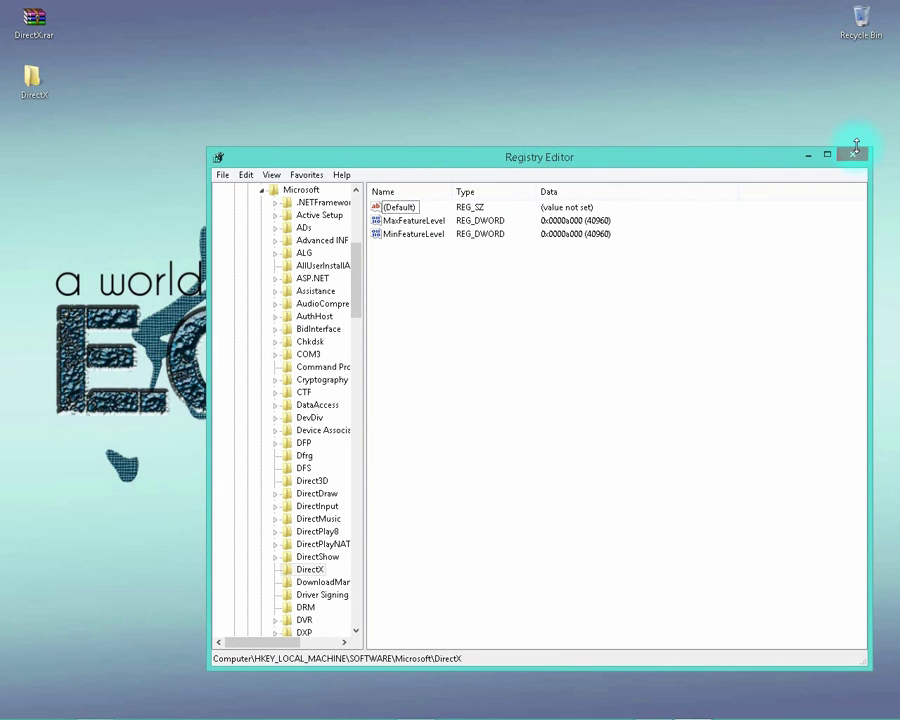
click(805, 156)
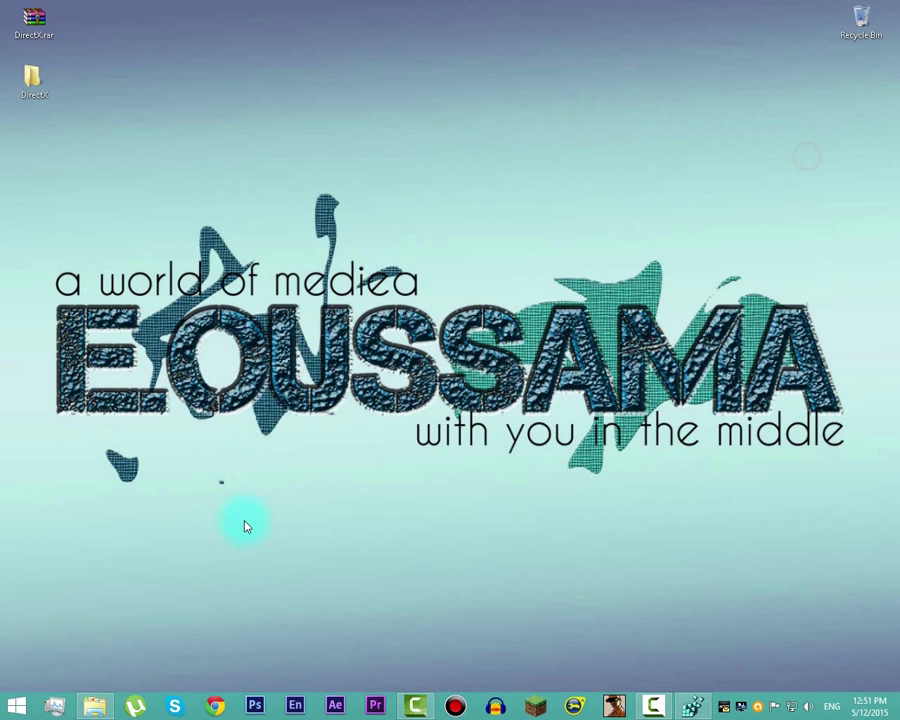
- Extract dx9.rar from Desktop\DirectX\DirectX into a dx9 folder
double_click(37, 99)
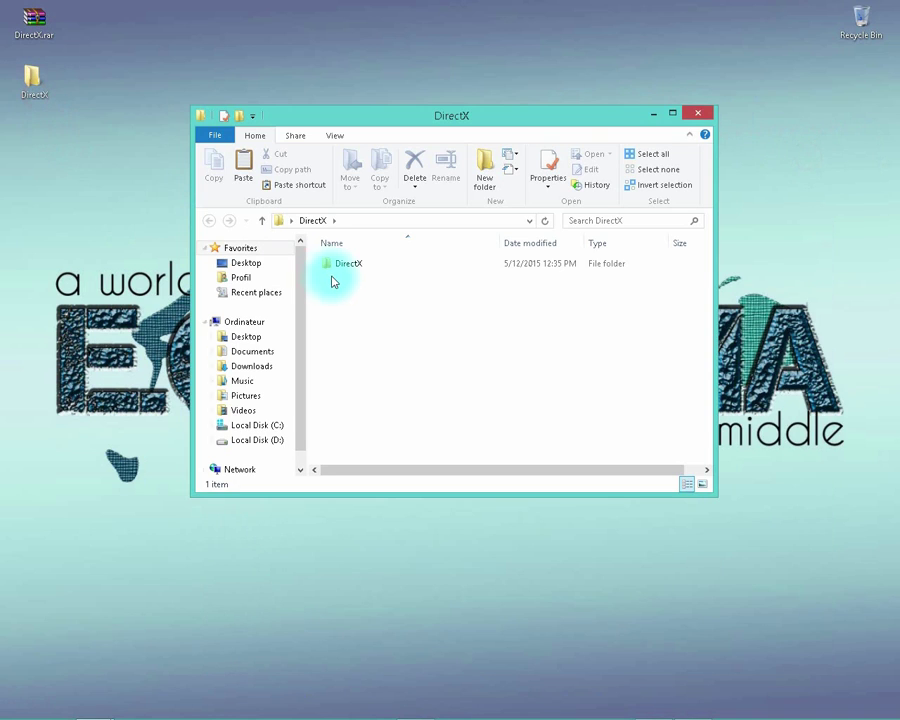
double_click(328, 262)
right_click(342, 264)
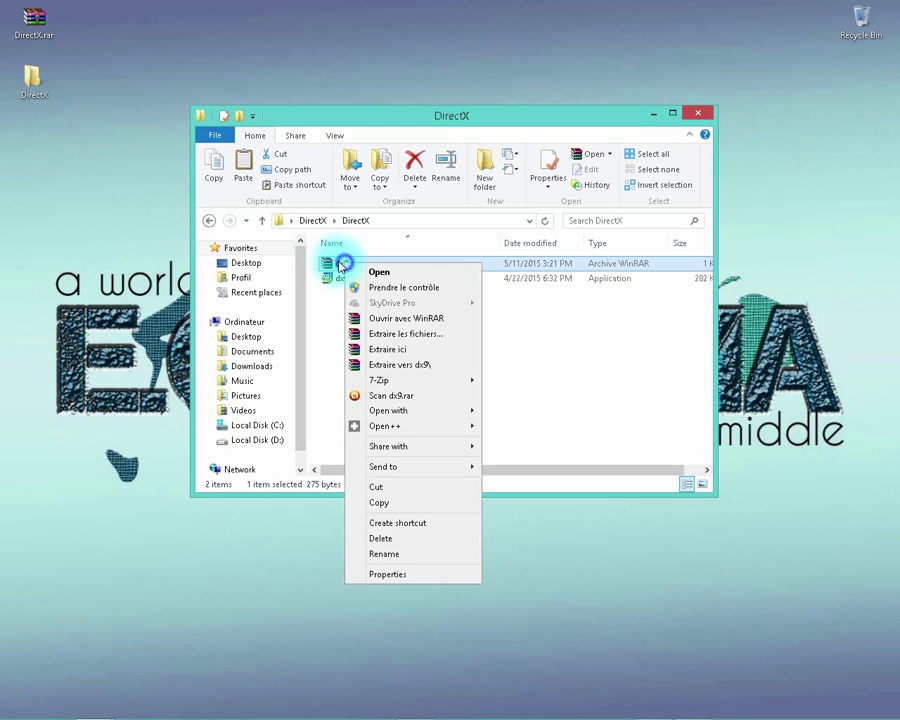
click(402, 364)
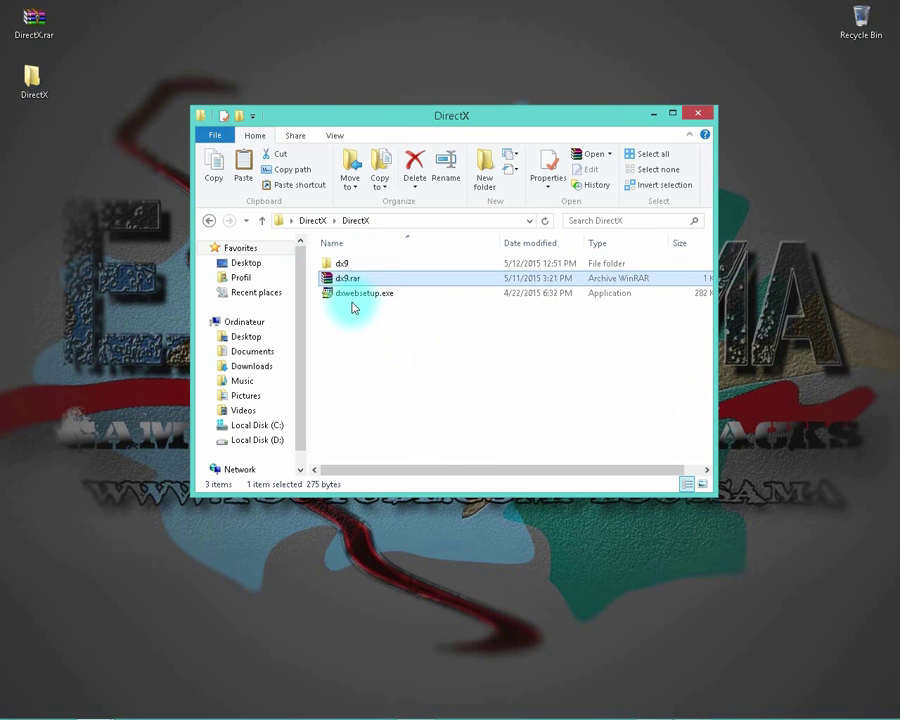
- Merge dx9.reg into the registry and confirm the success message
double_click(356, 264)
click(338, 266)
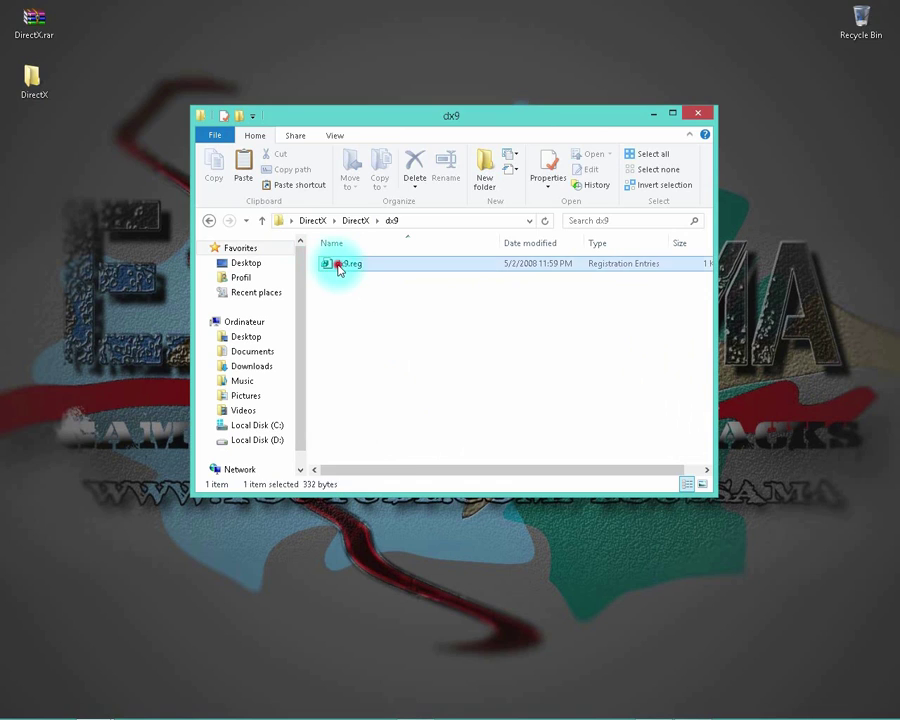
double_click(338, 266)
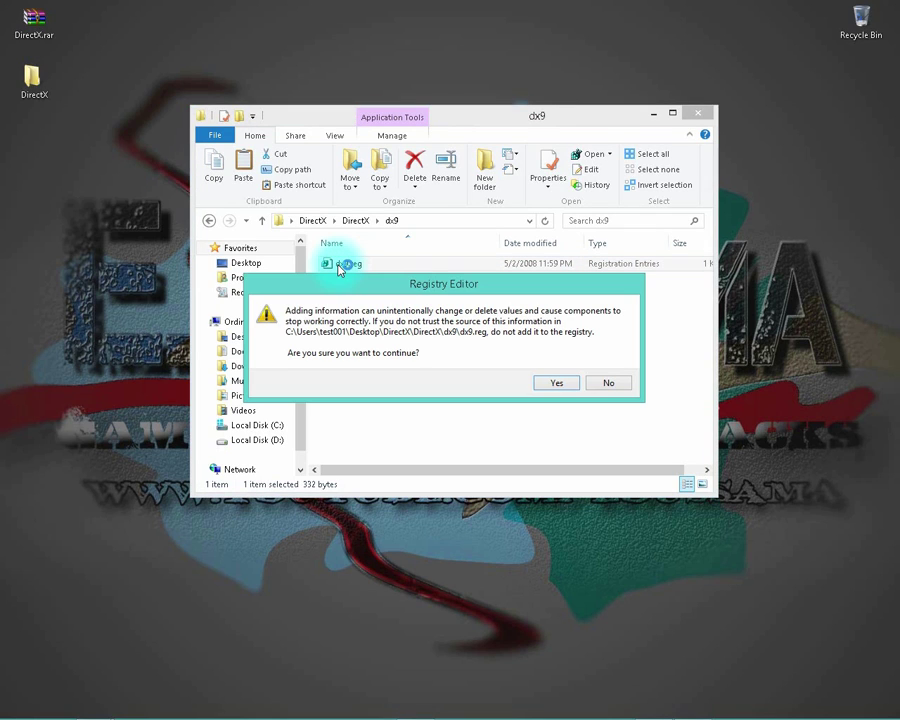
click(556, 385)
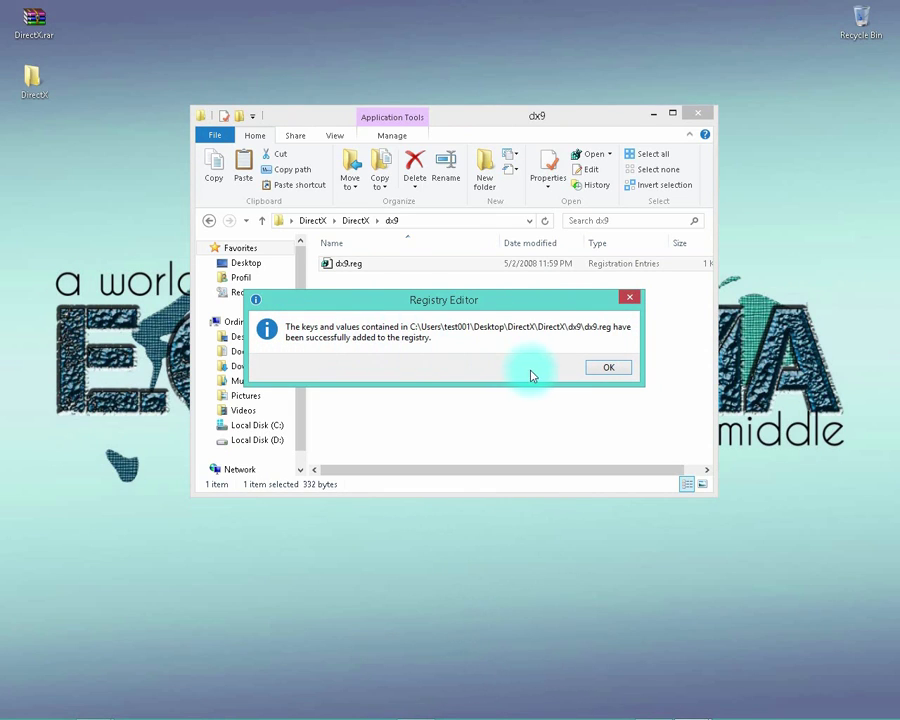
click(618, 369)
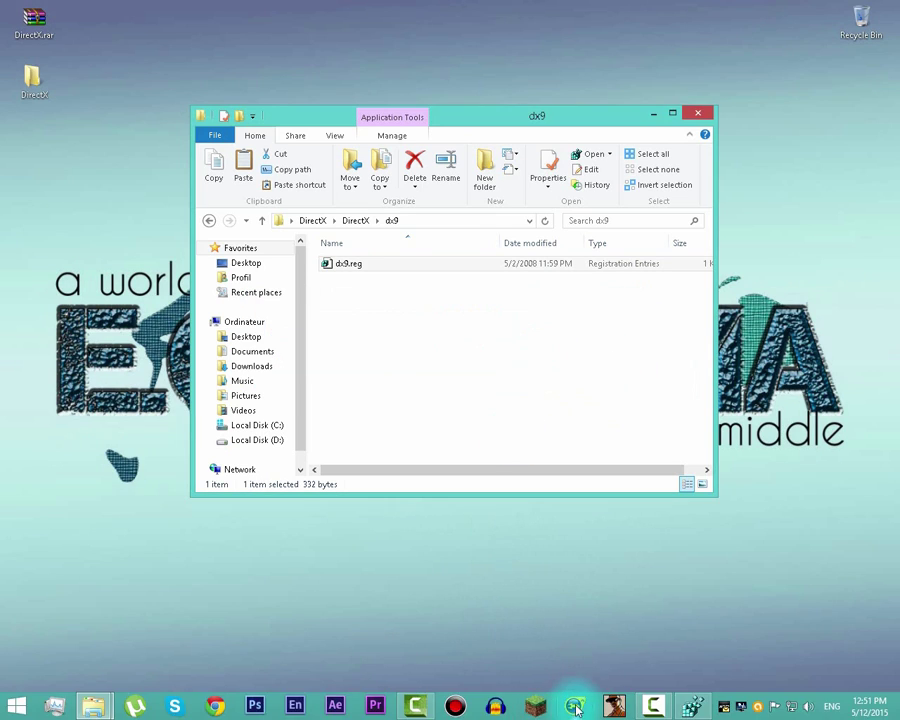
click(690, 706)
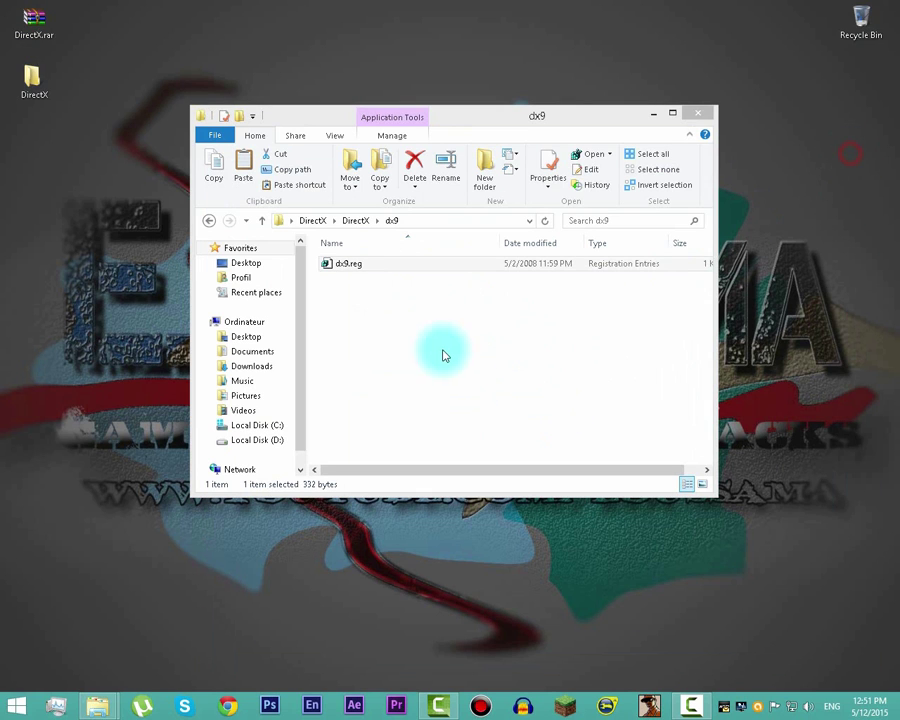
- Run dxwebsetup.exe, accept the license, and install the DirectX runtime to completion
click(209, 220)
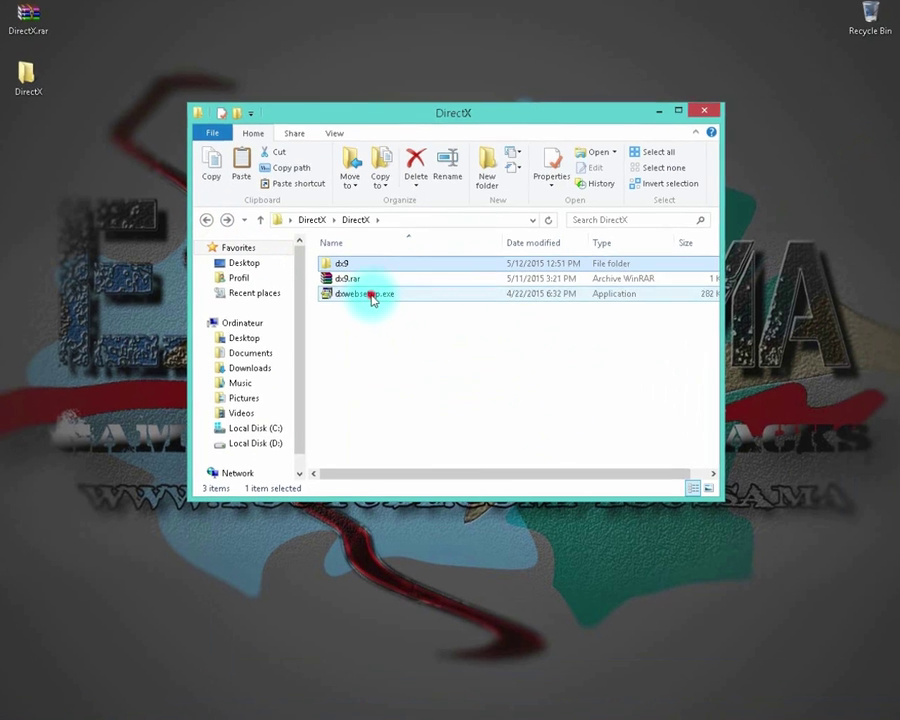
double_click(372, 295)
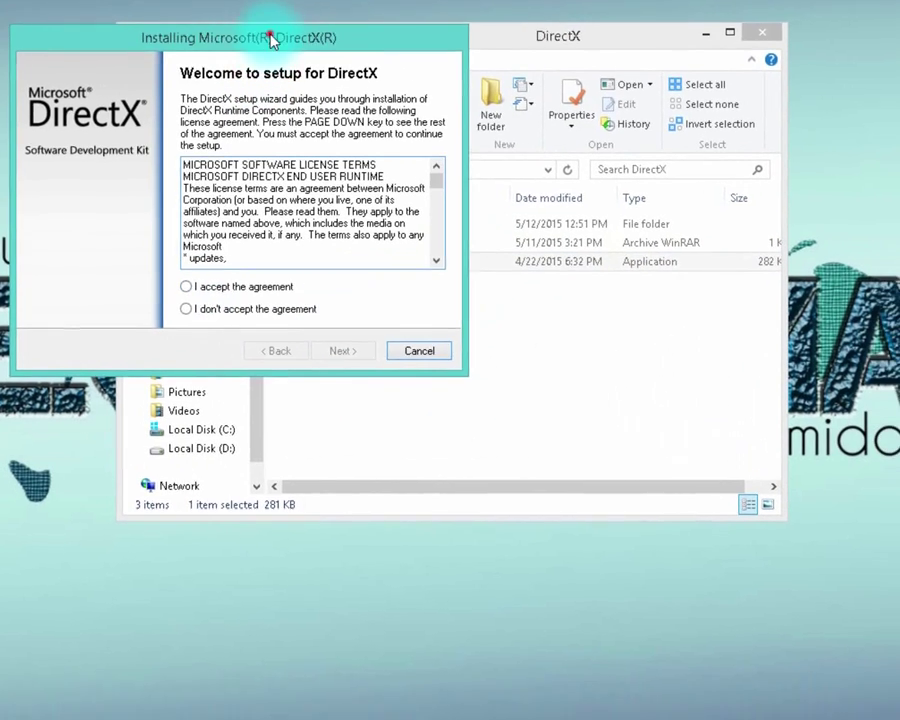
drag(272, 40, 515, 405)
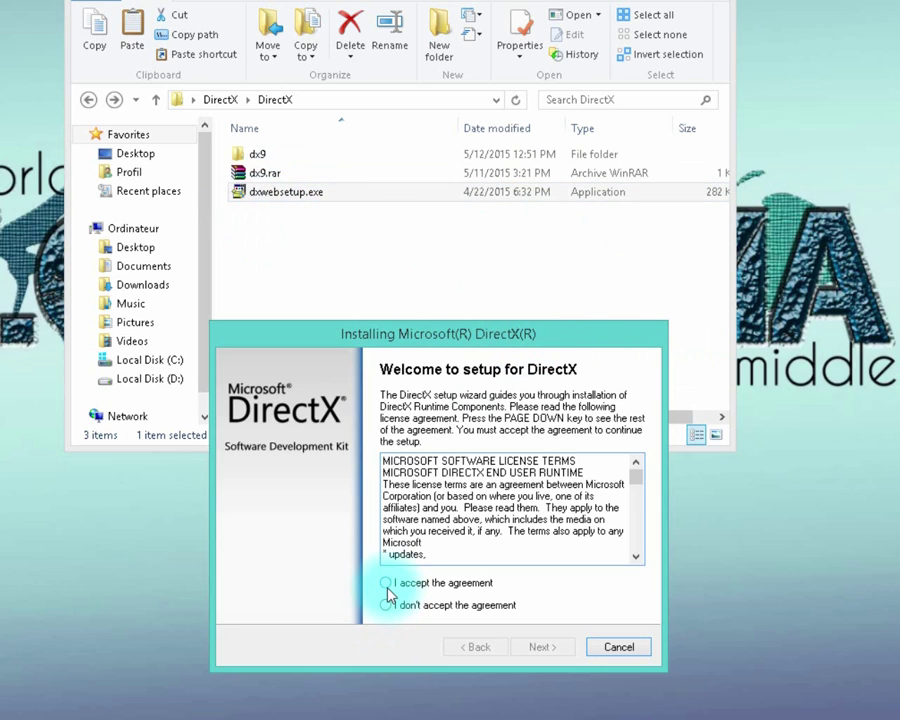
click(386, 584)
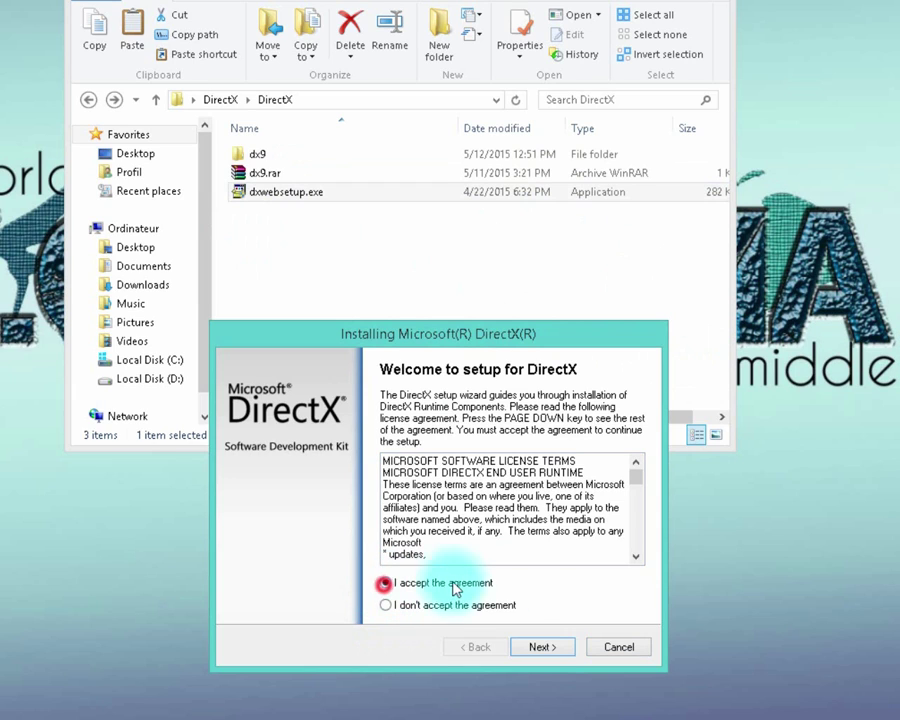
click(542, 648)
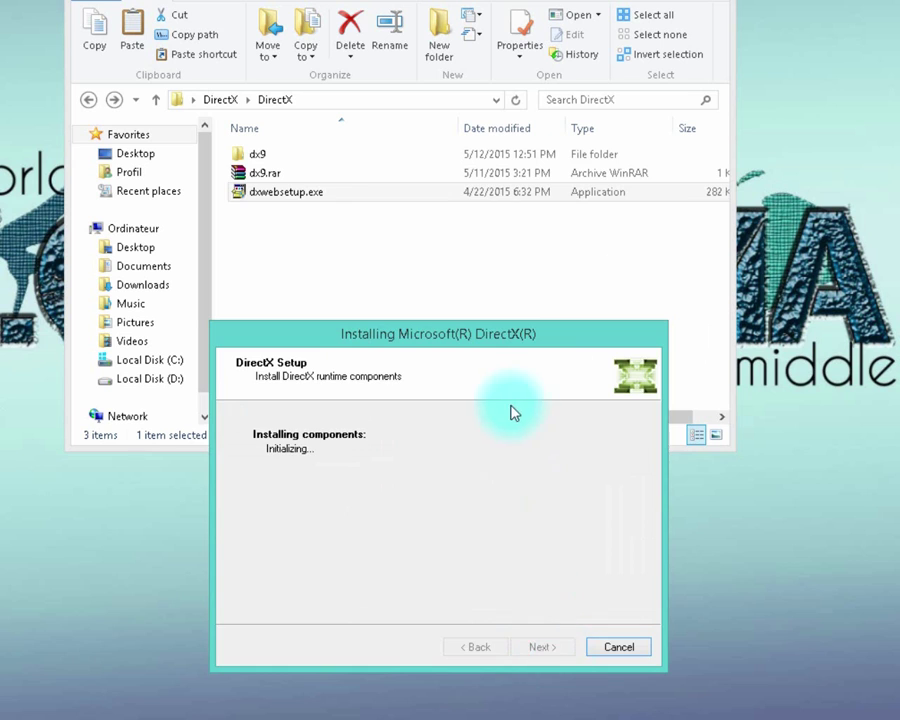
drag(465, 343, 481, 215)
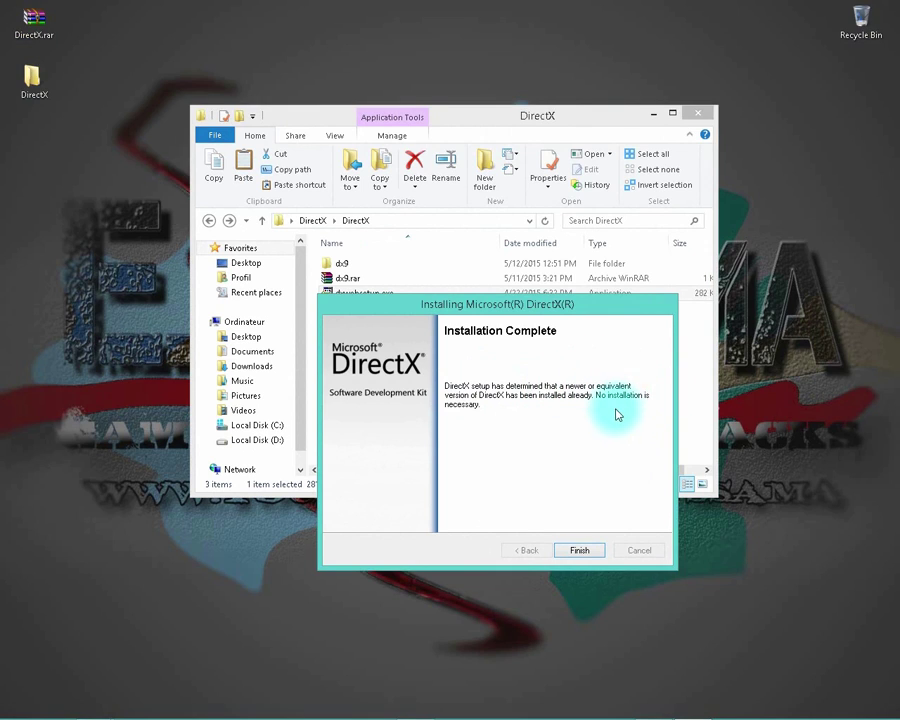
click(582, 553)
click(654, 112)
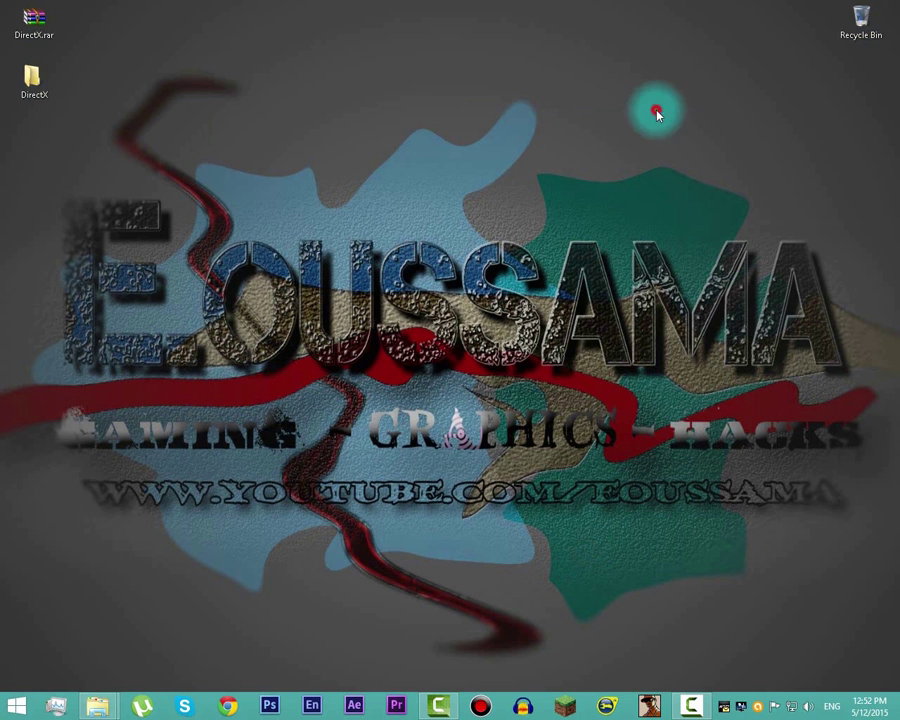
click(649, 692)
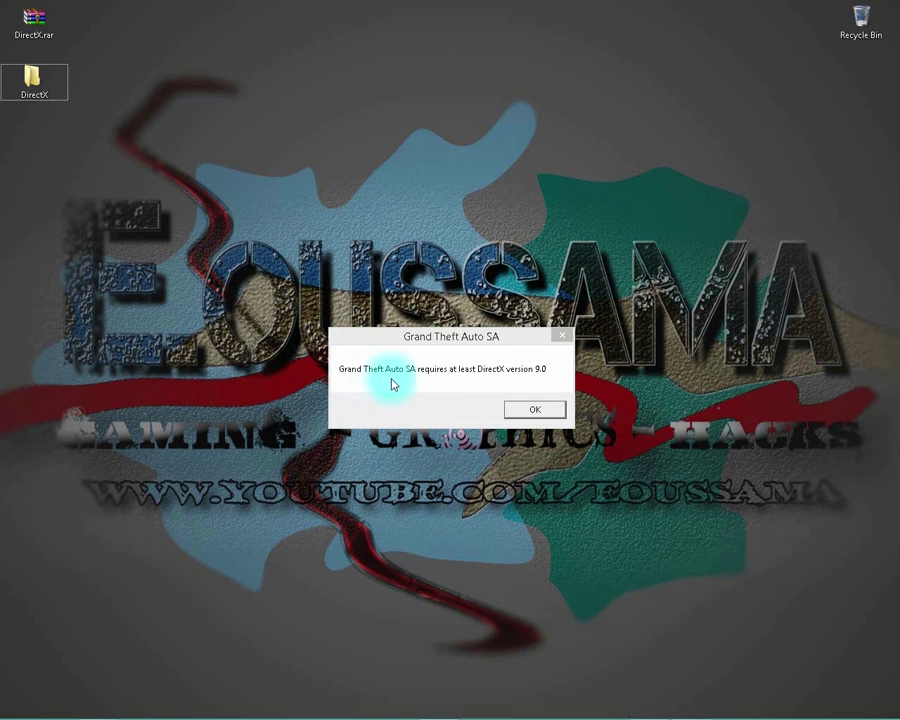
click(536, 412)
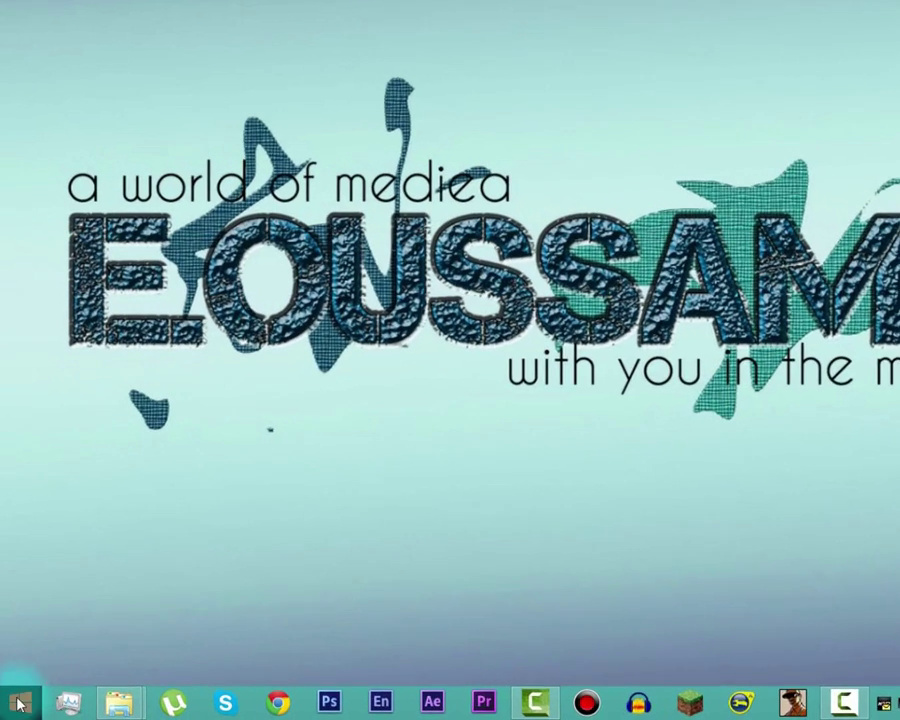
click(14, 708)
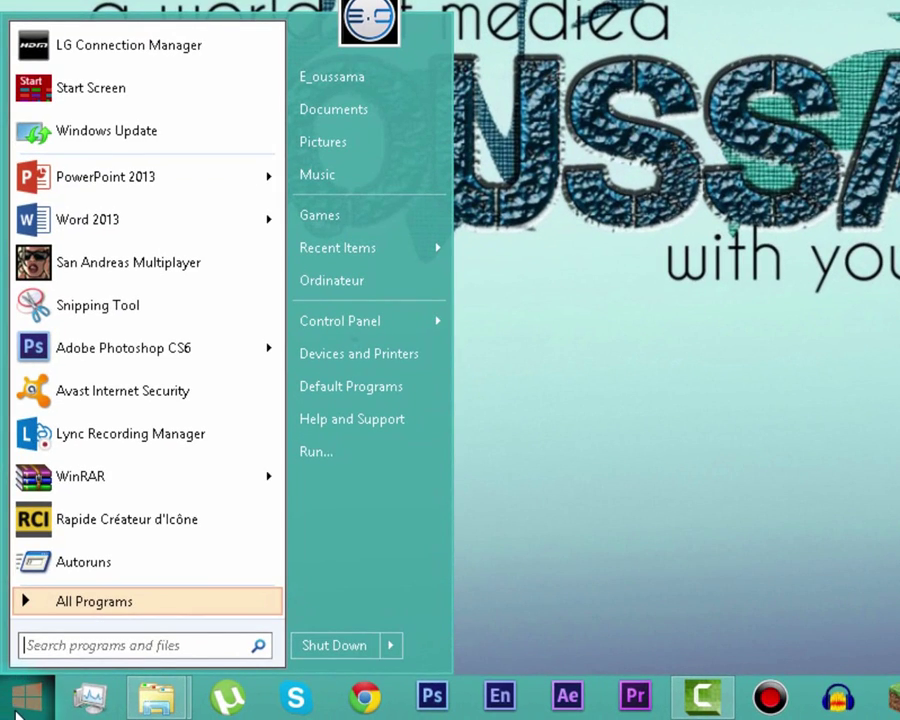
- Search Control Panel for 'windows features' and open Turn Windows features on or off
click(350, 334)
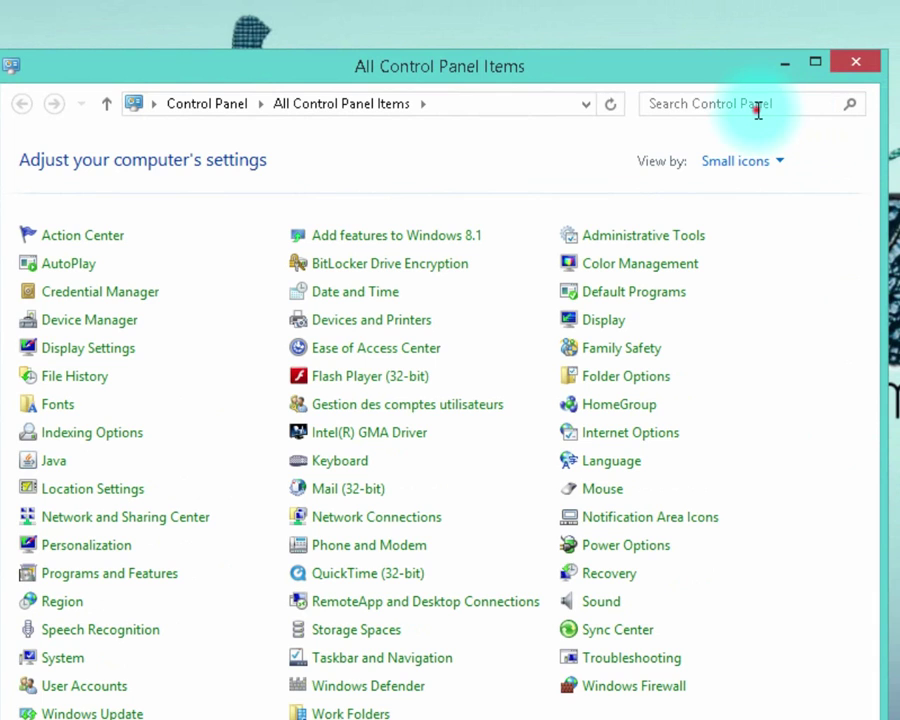
click(757, 110)
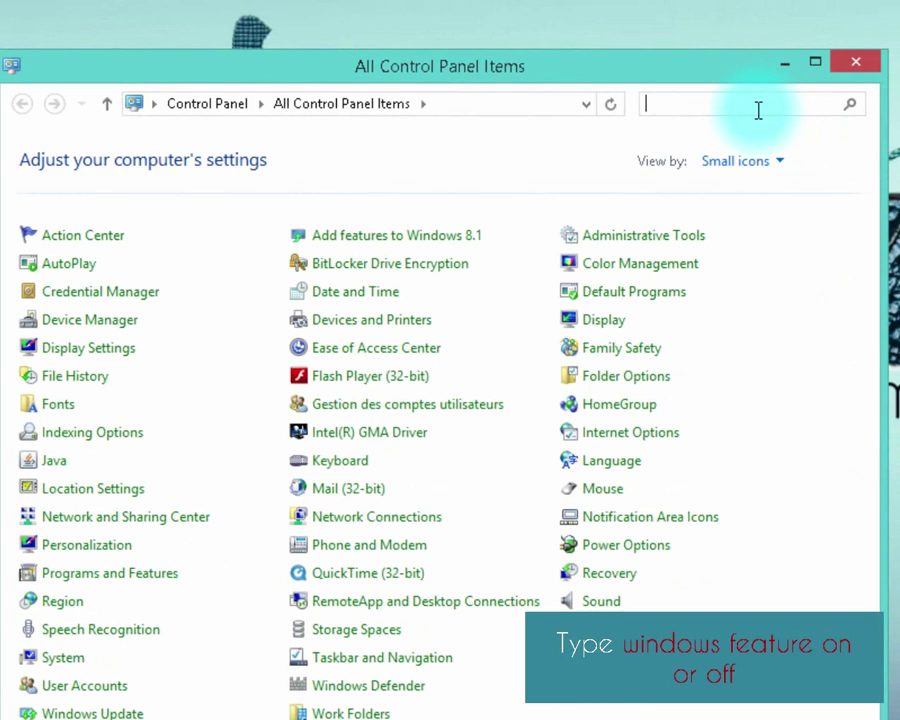
text(windows)
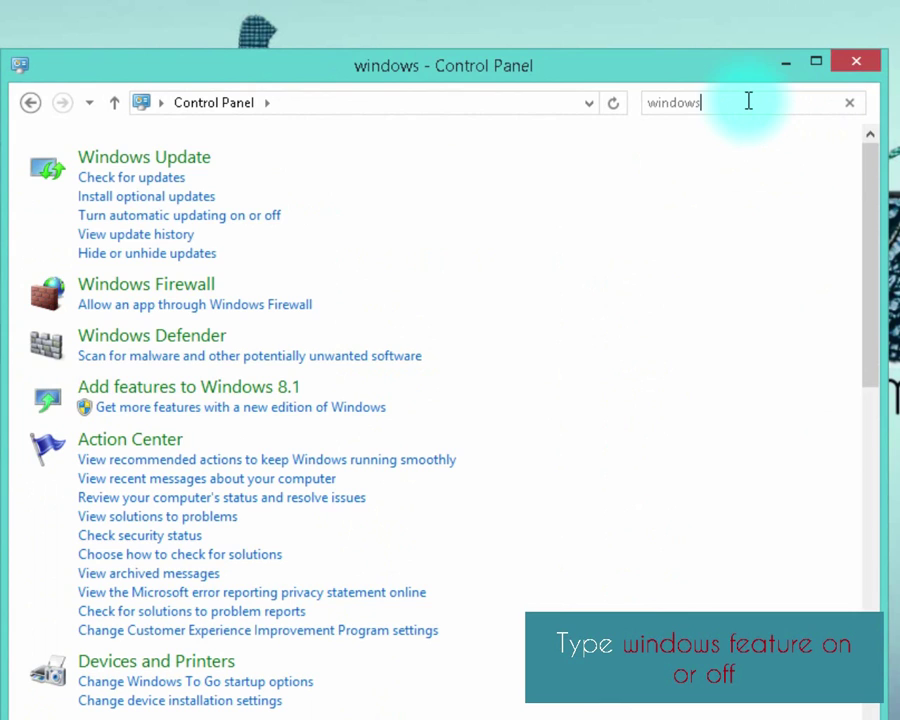
text( featu)
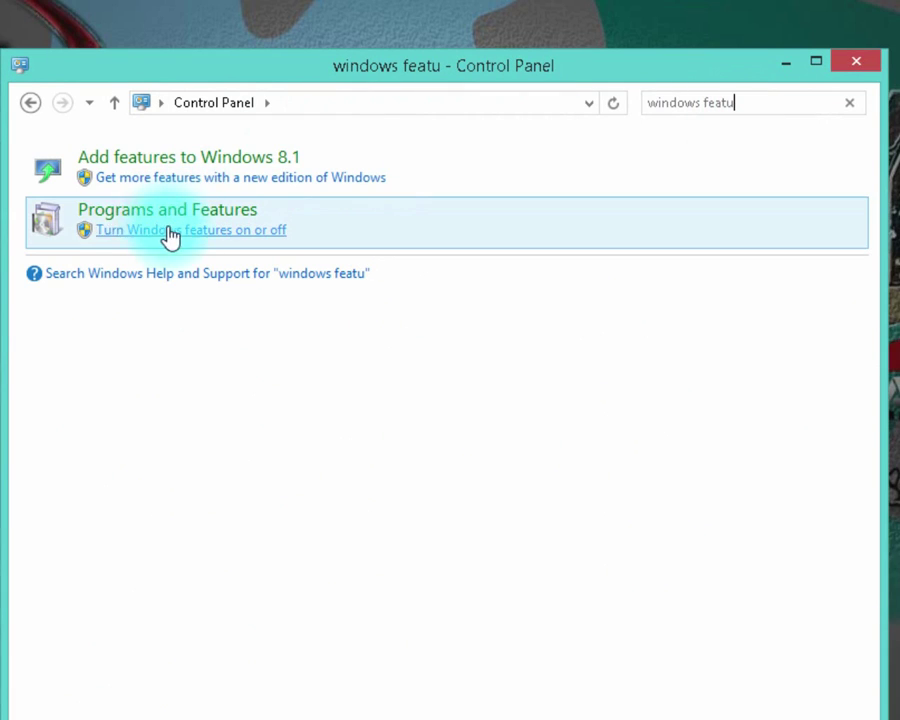
click(242, 232)
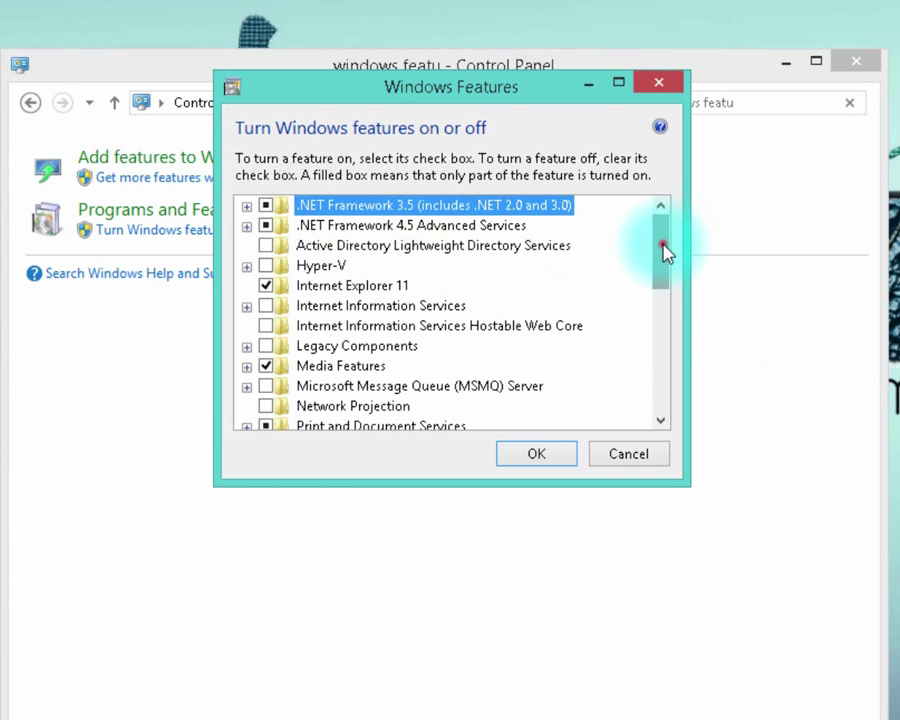
- Enable DirectPlay under Legacy Components, apply the change, and close Control Panel
drag(666, 250, 666, 295)
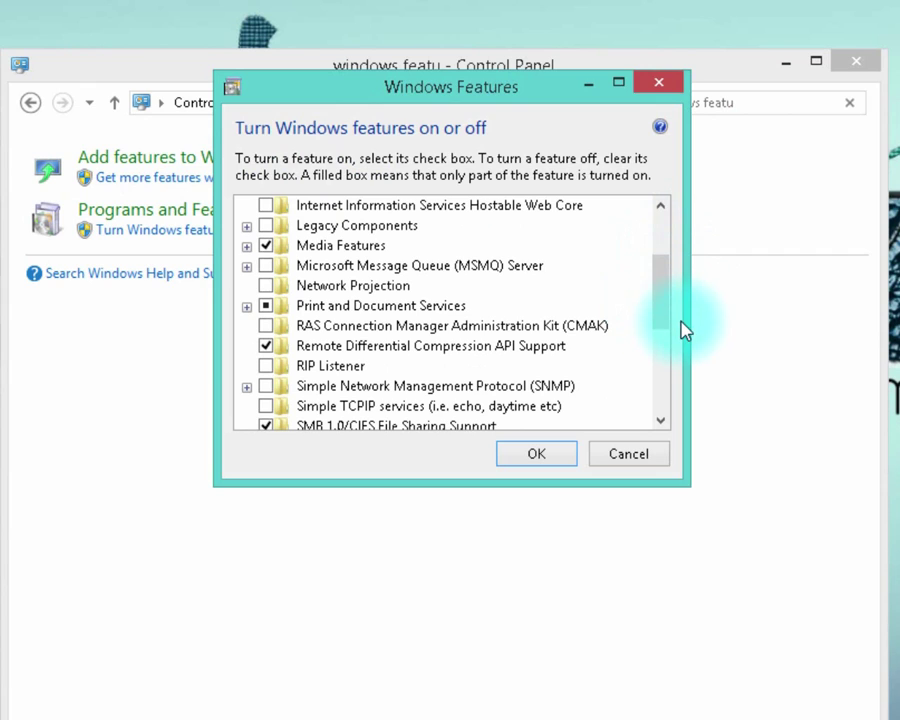
mouse_move(356, 225)
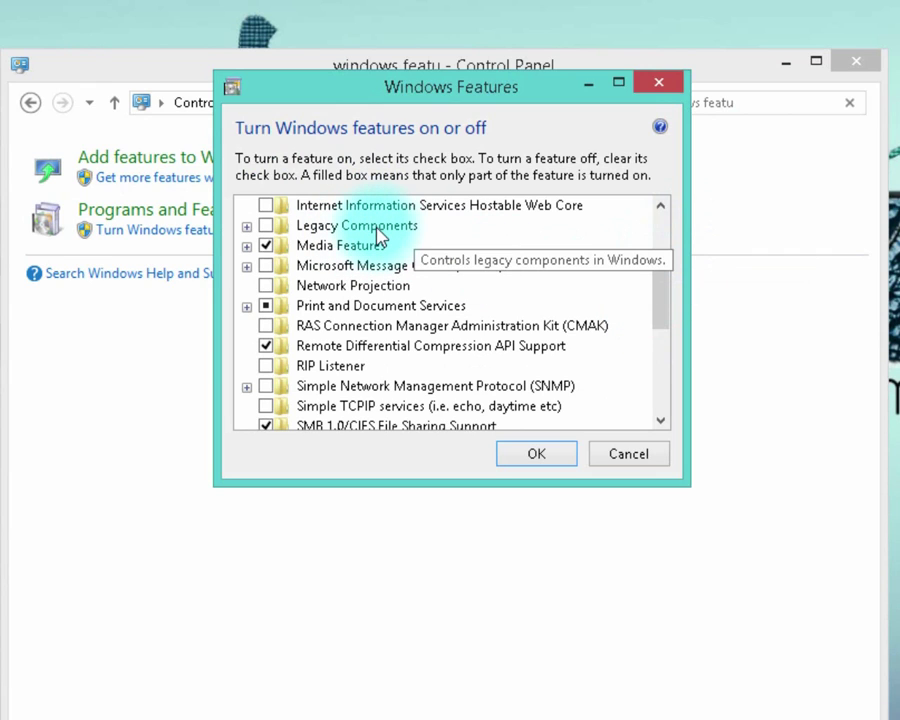
click(325, 226)
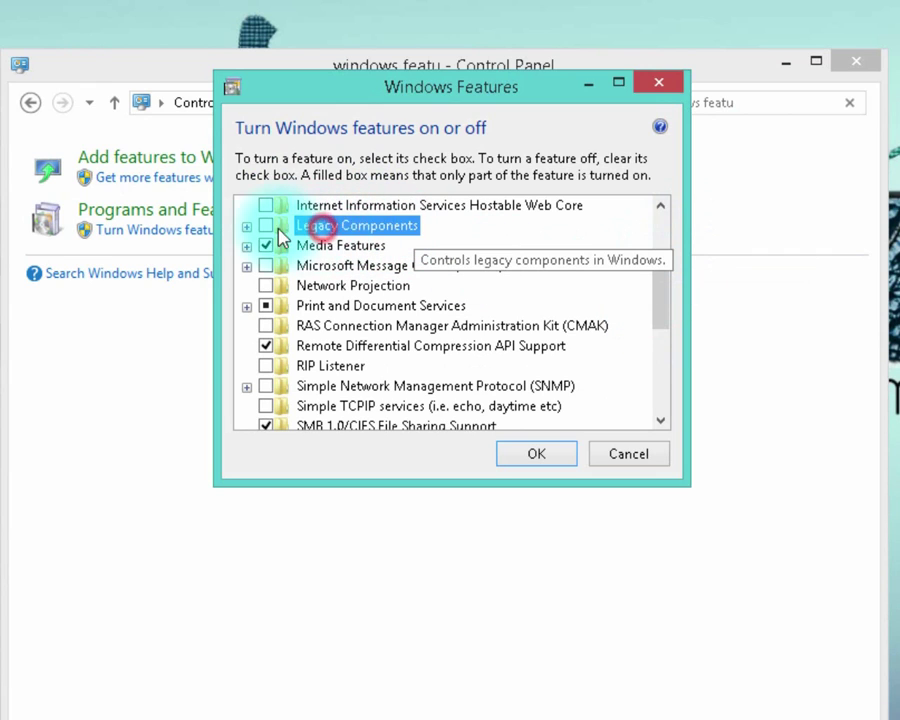
click(246, 226)
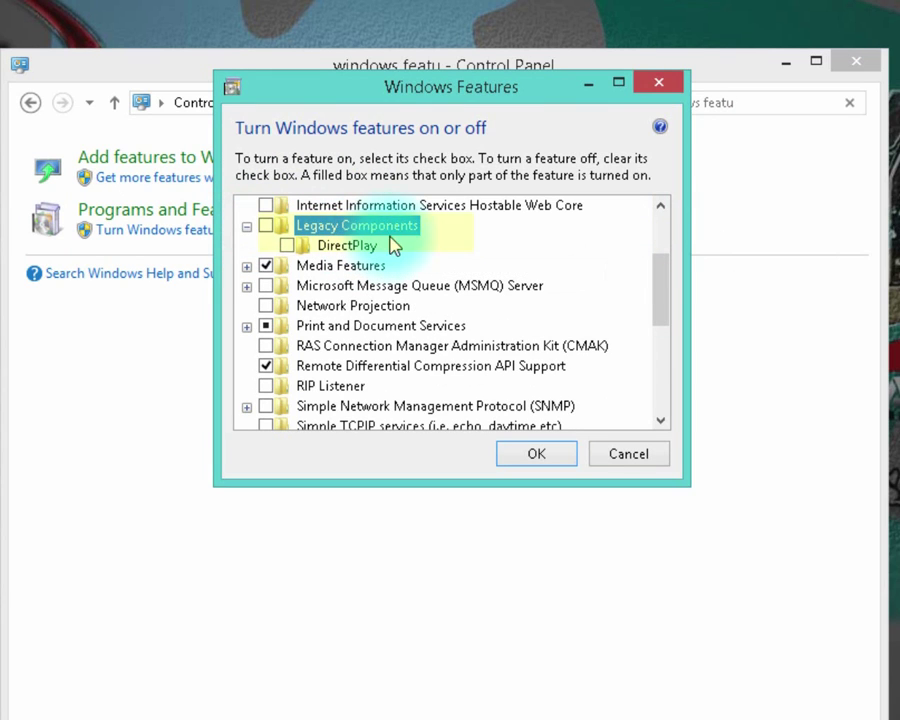
click(287, 246)
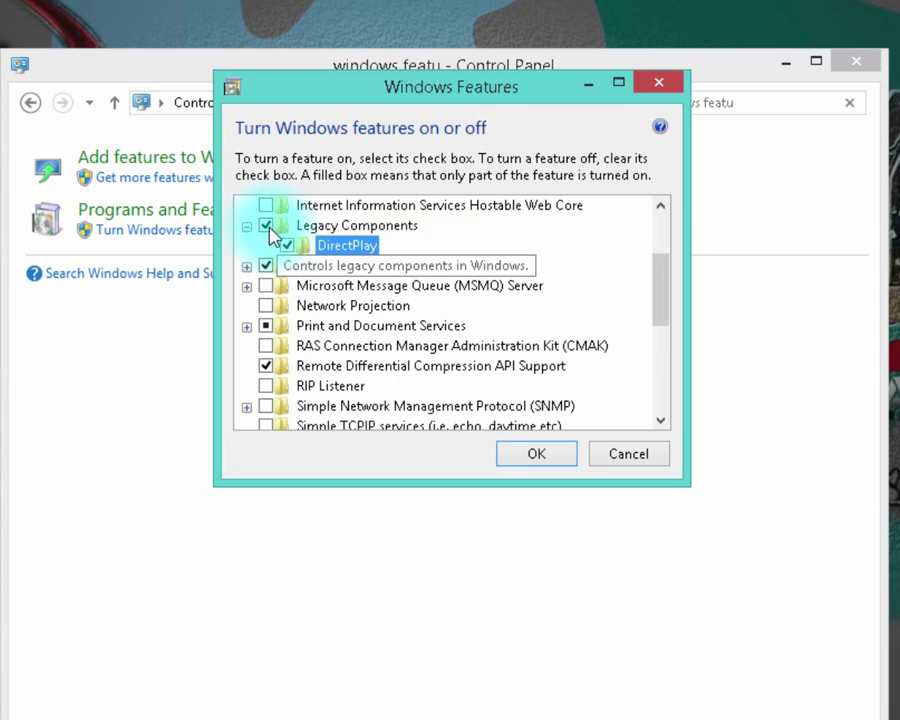
click(537, 456)
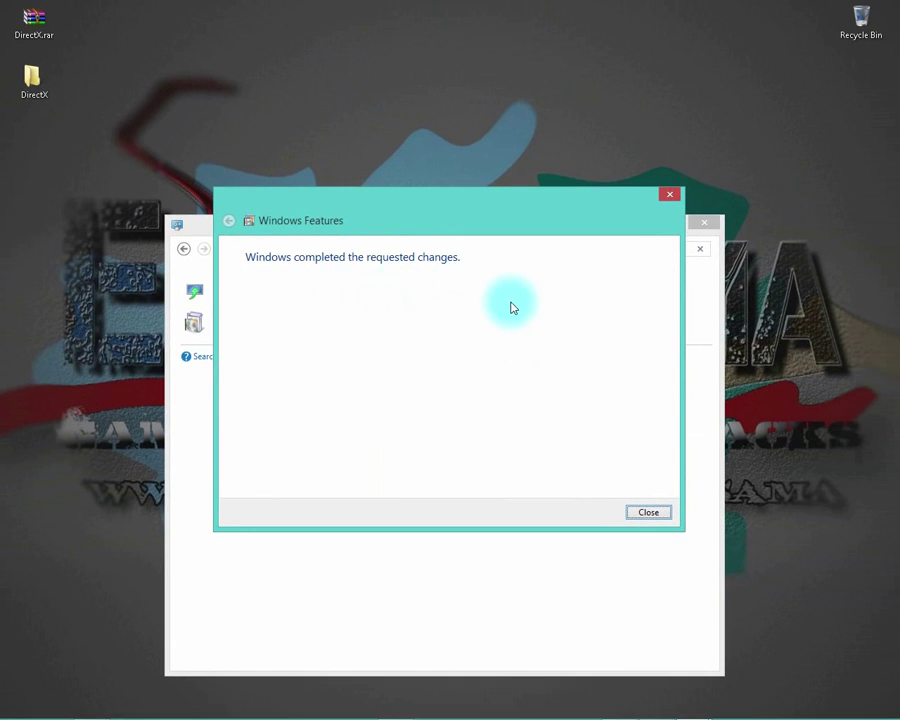
click(652, 512)
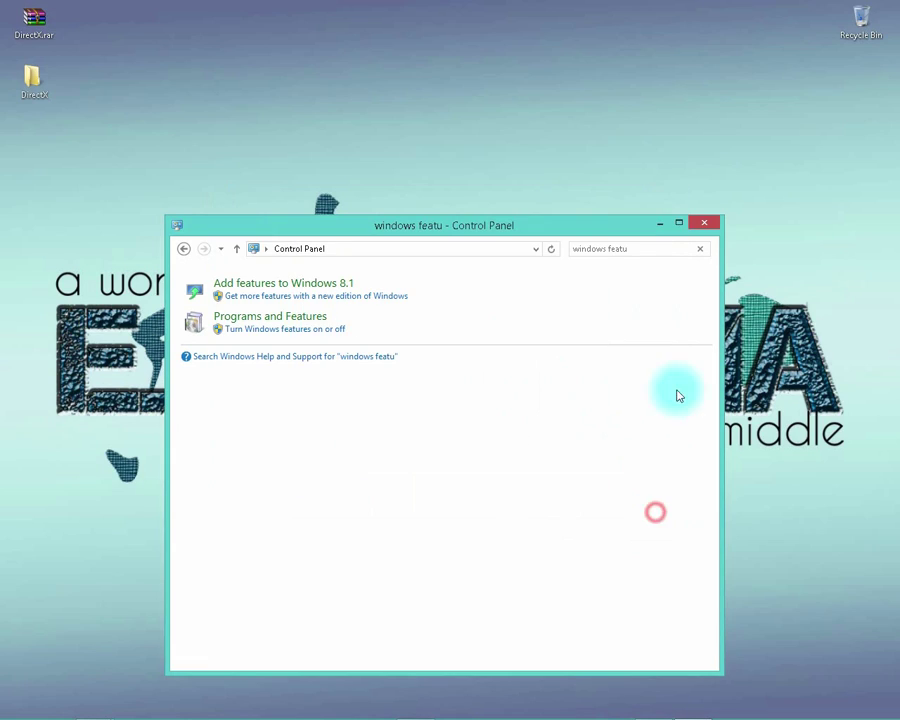
click(704, 223)
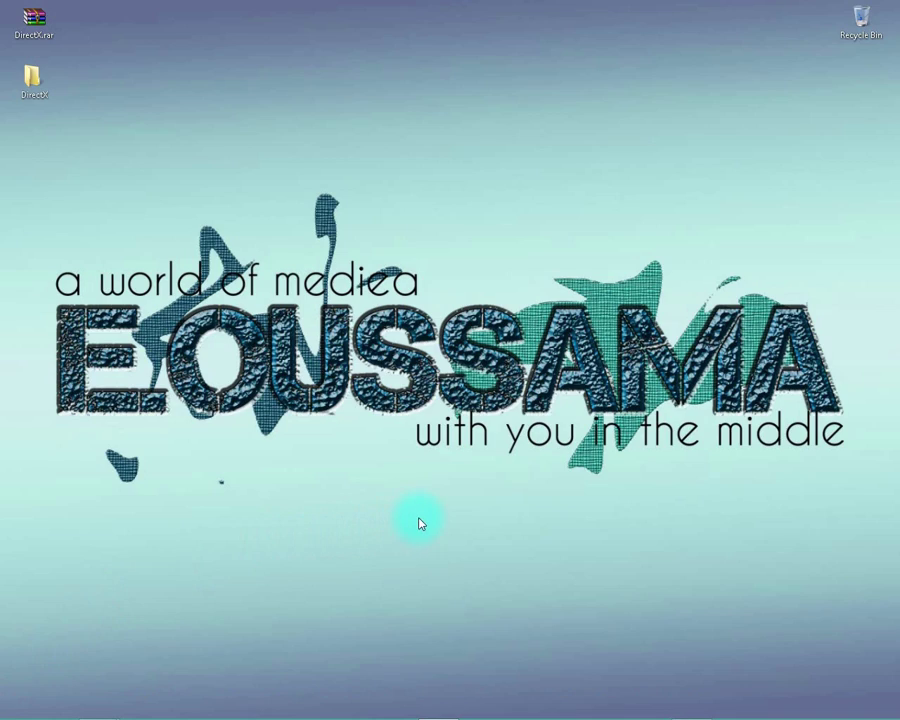
- Run dxdiag and confirm the System tab reports DirectX 11
key(super+r)
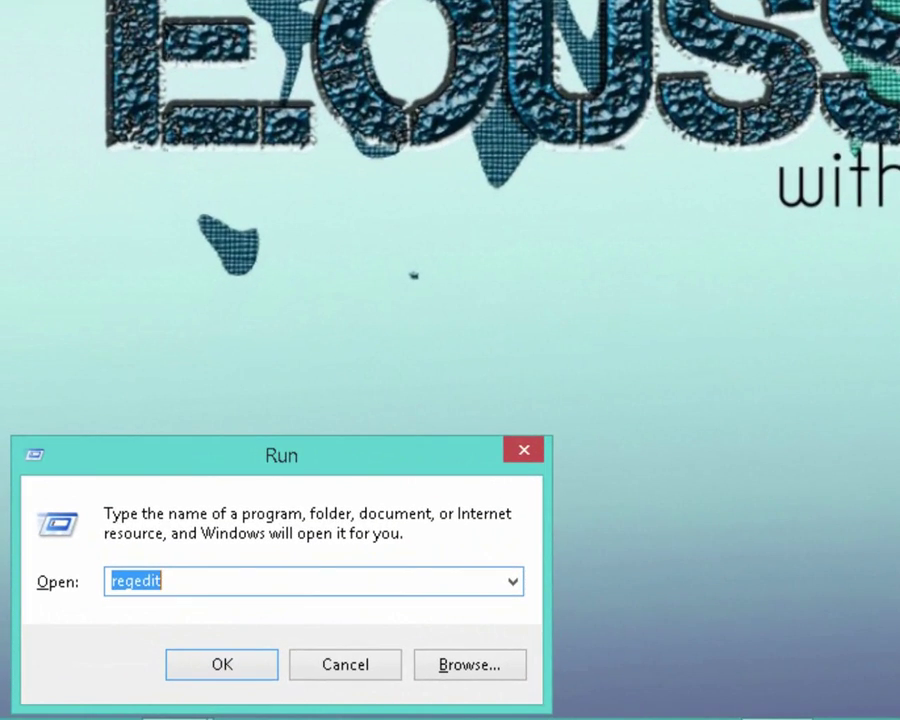
text(dx)
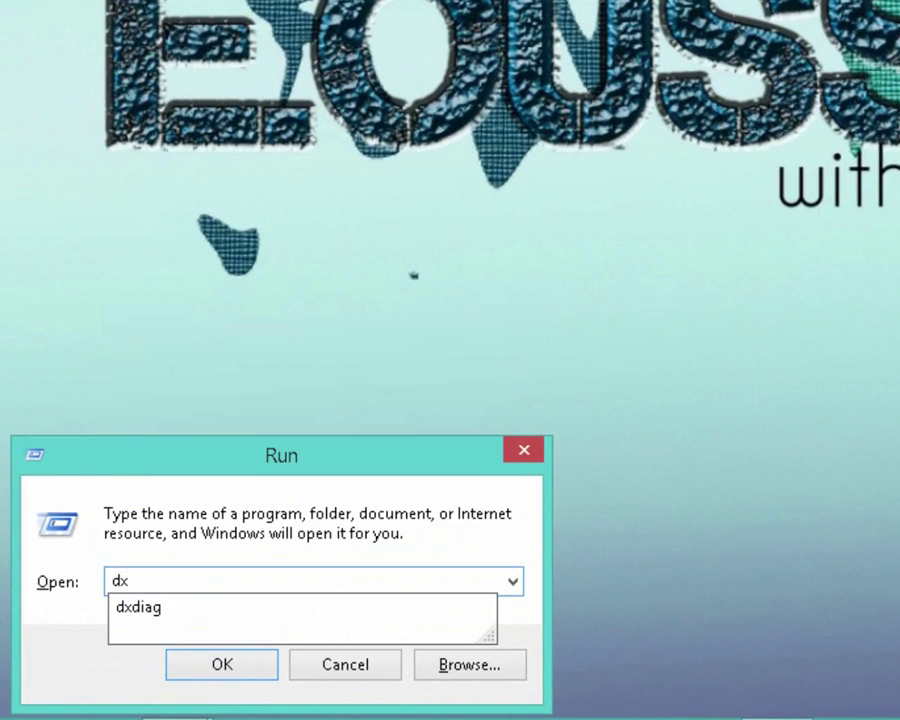
text(diag)
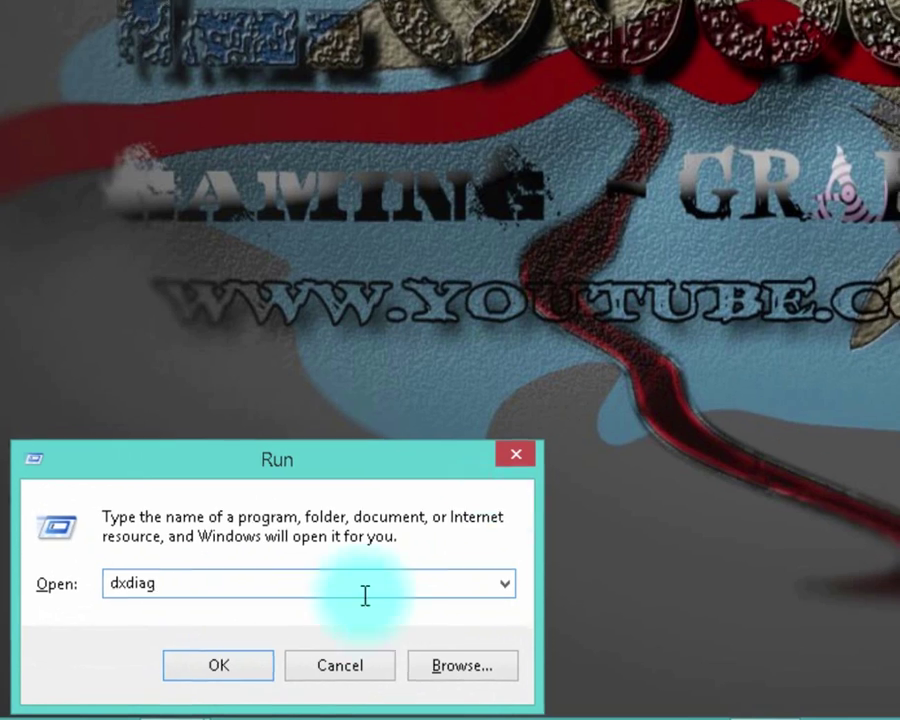
click(222, 664)
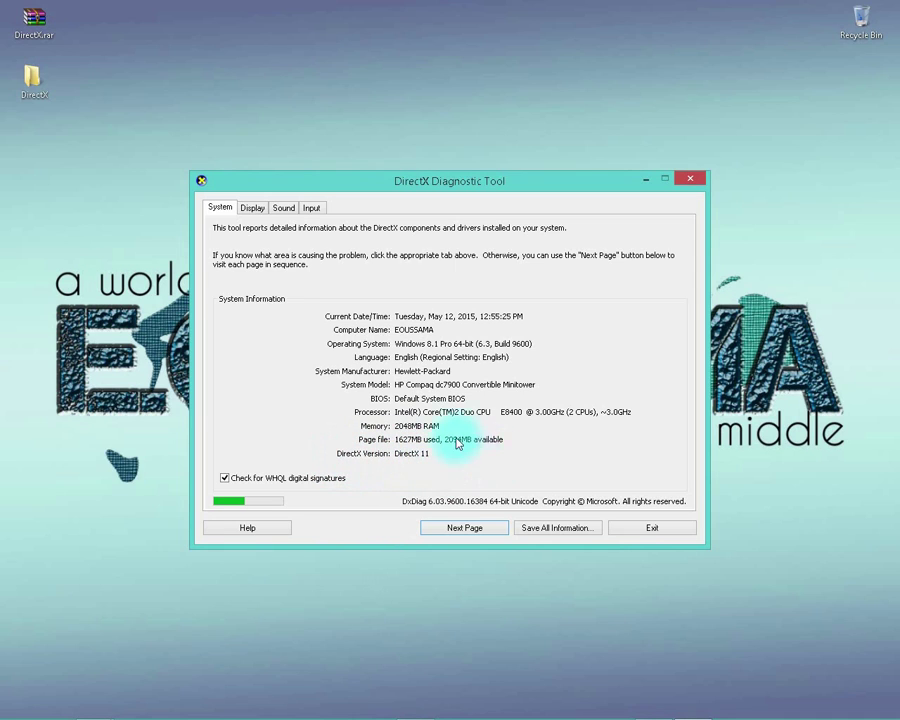
click(468, 528)
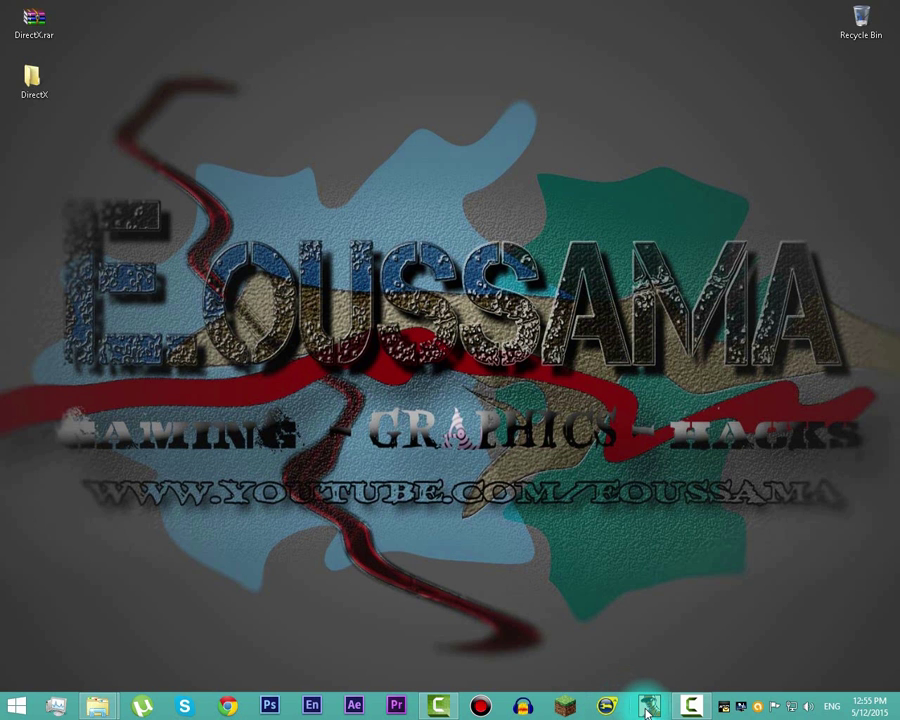
- Relaunch Grand Theft Auto San Andreas from the taskbar to reach its Main Menu
click(650, 708)
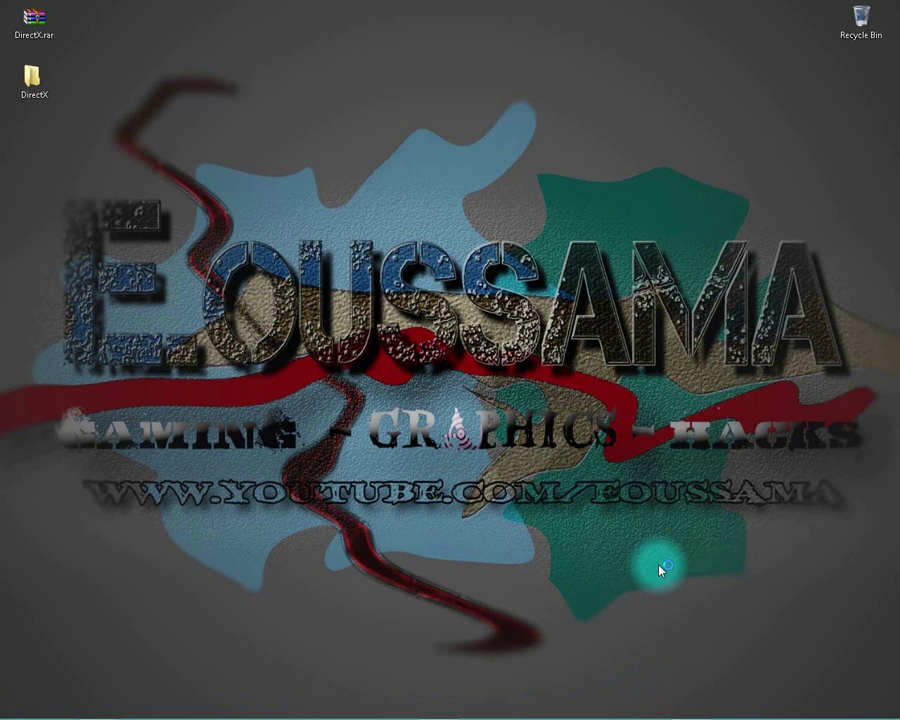